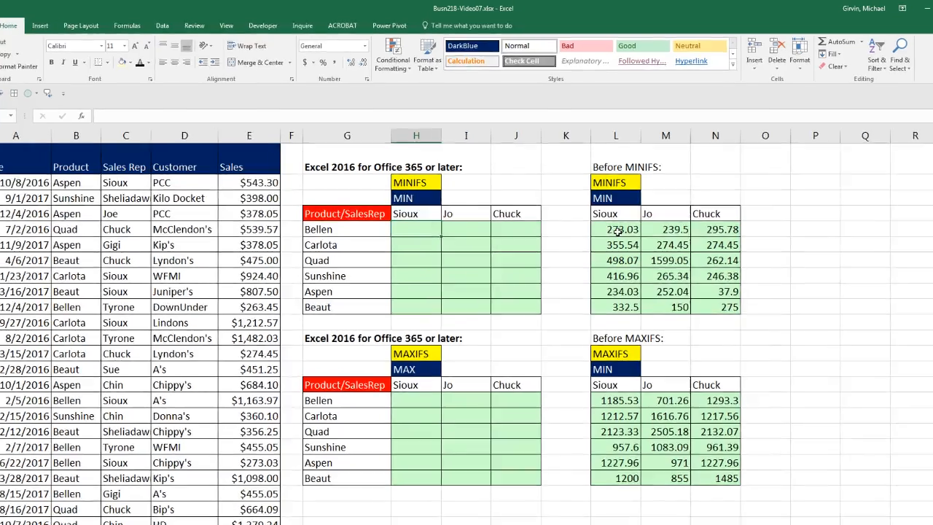
Examine the older array formulas for the minimum in L5 and the maximum in L16.
double_click(617, 217)
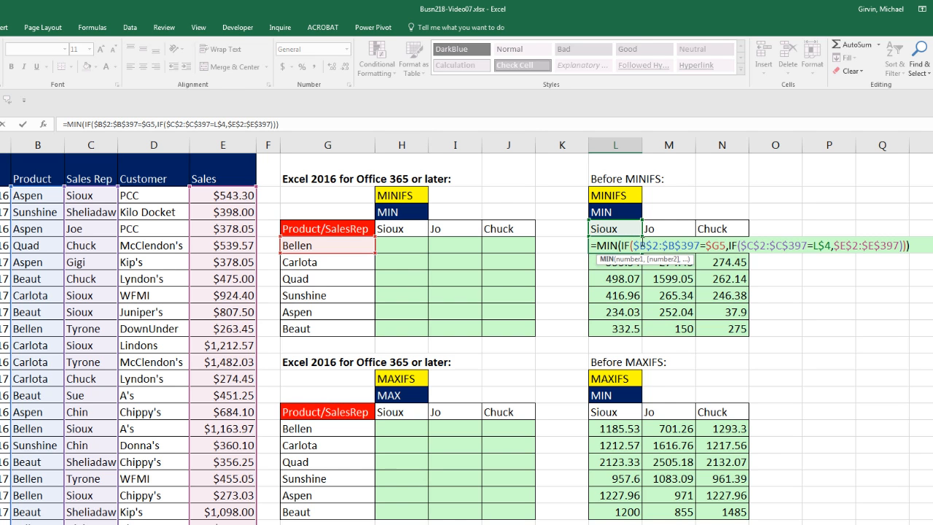
key("Escape")
double_click(617, 429)
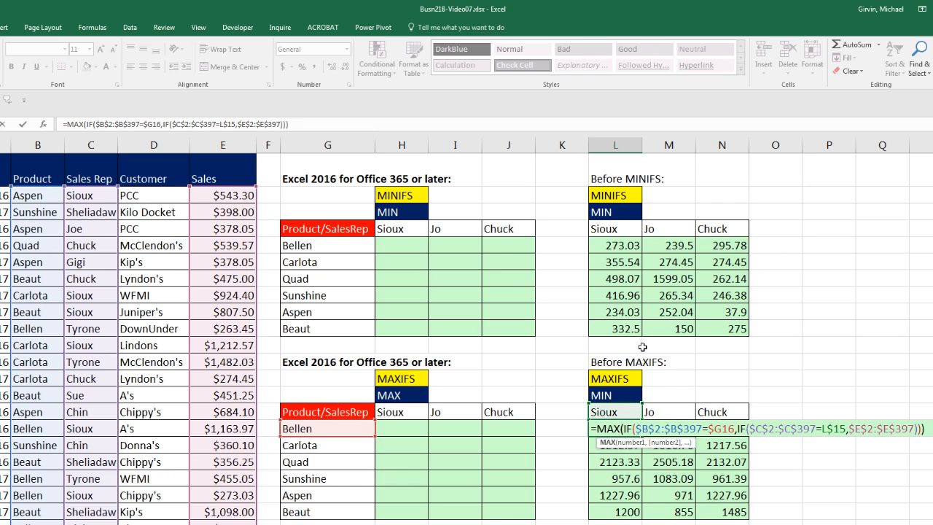
key("ctrl+shift+Return")
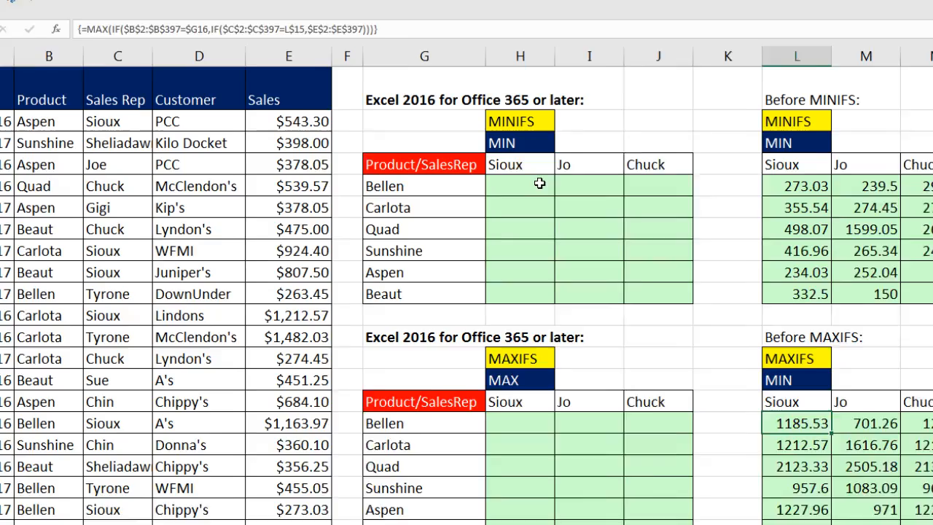
Start a MINIFS formula in H5 with the absolute Sales range $E$2:$E$397 as min_range.
left_click(539, 184)
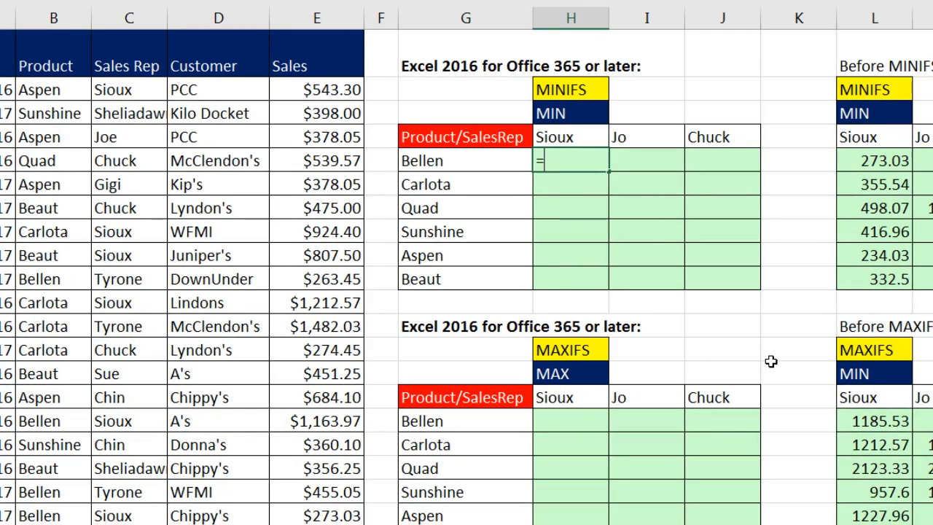
type("=min")
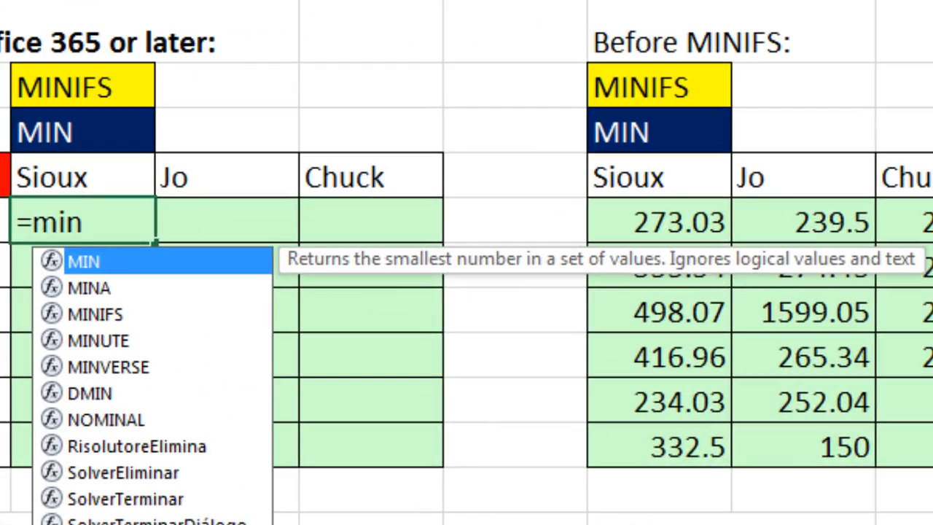
key("Down")
key("Down")
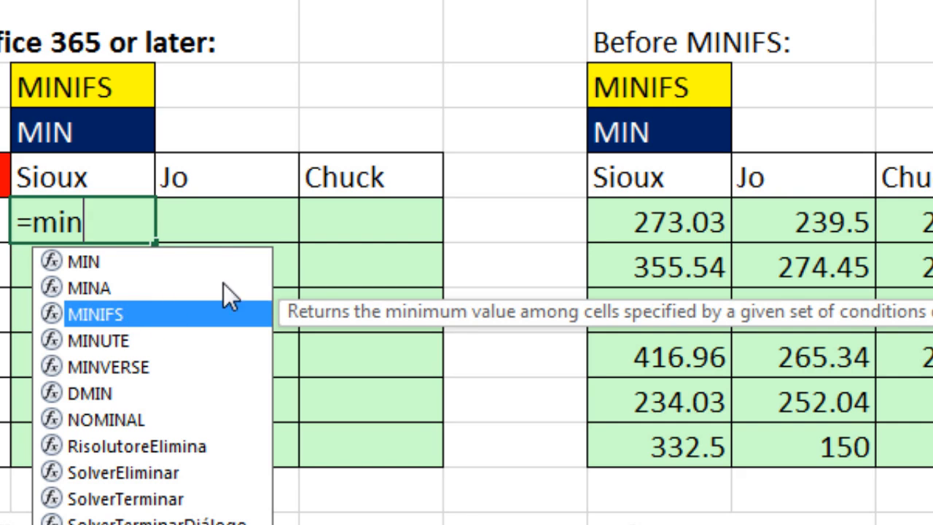
key("Tab")
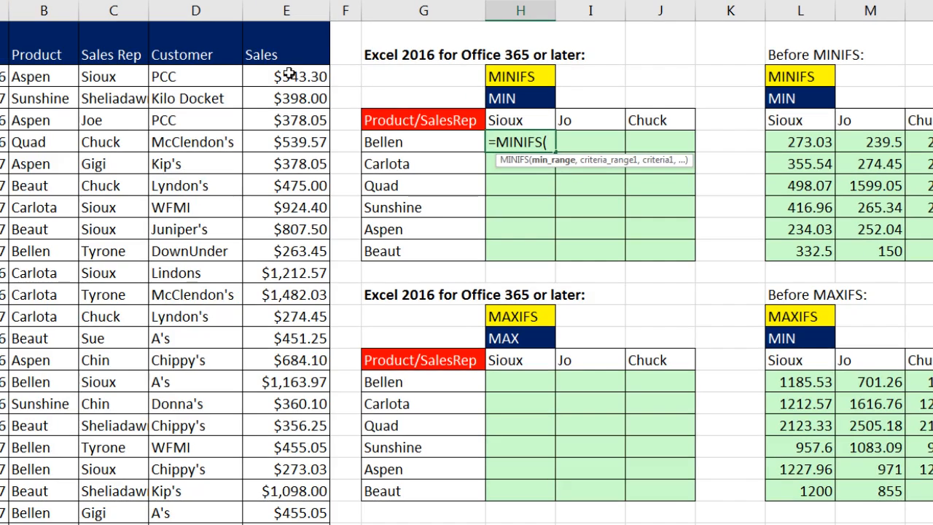
left_click(290, 76)
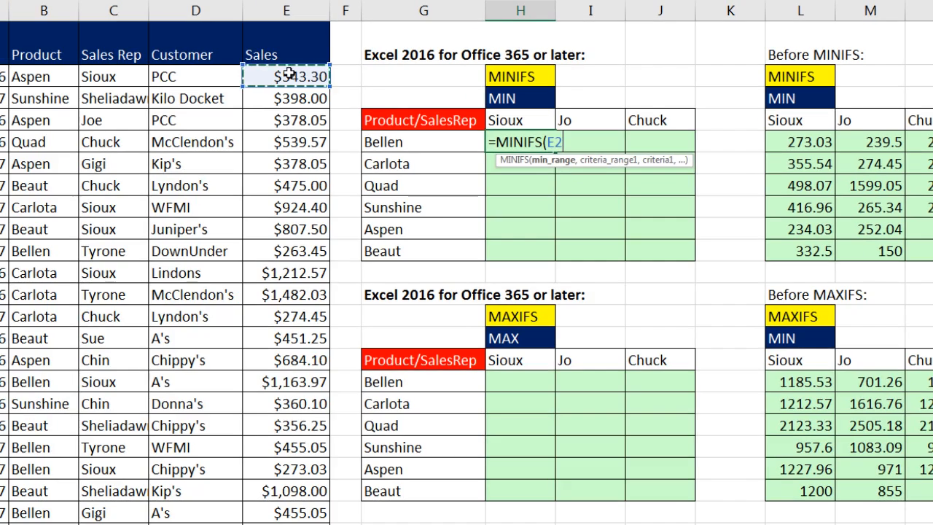
key("ctrl+shift+Down")
key("F4")
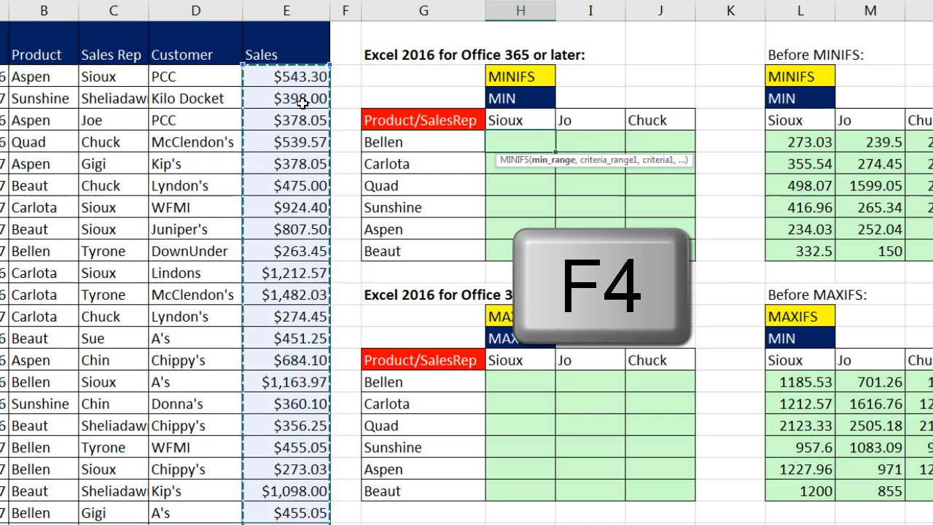
type(",")
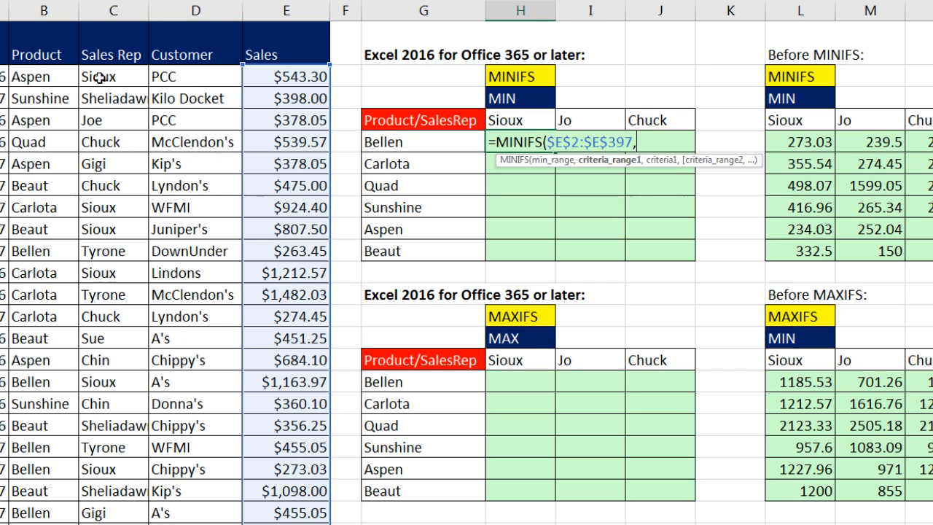
Add the first MINIFS condition: absolute Product range $B$2:$B$397 matched to the column-locked criterion $G5.
left_click(45, 75)
key("ctrl+shift+Down")
key("F4")
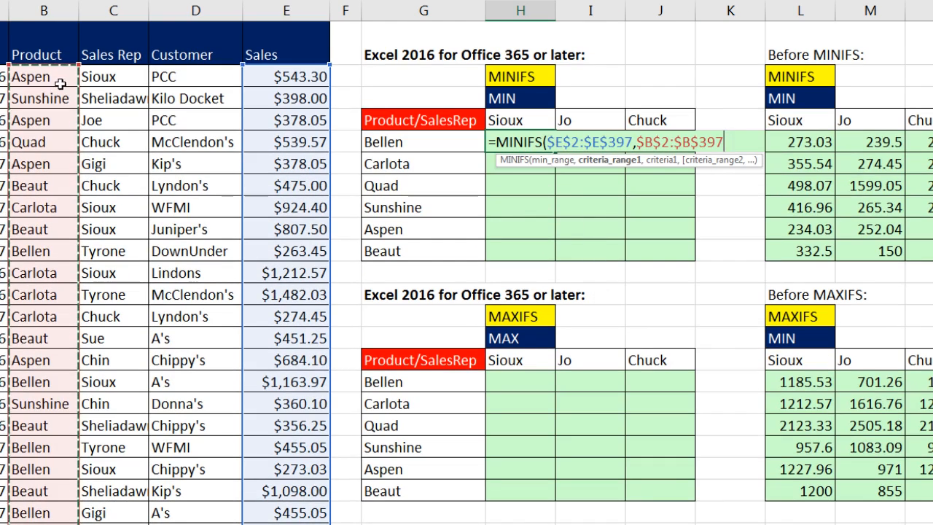
type(",")
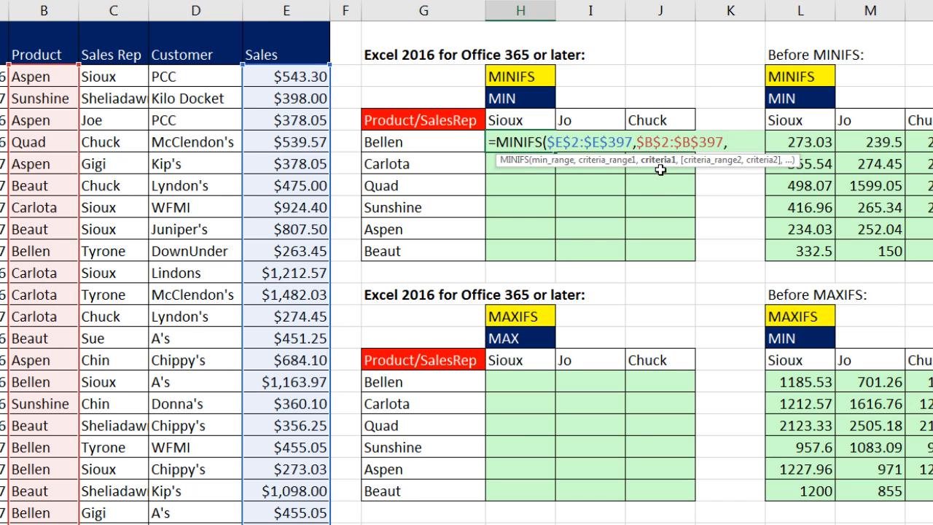
left_click(608, 163)
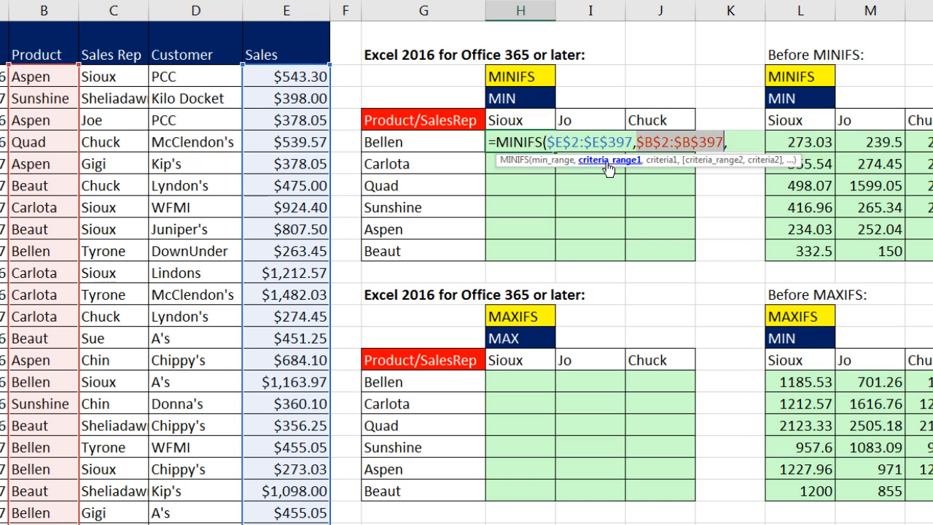
left_click(655, 162)
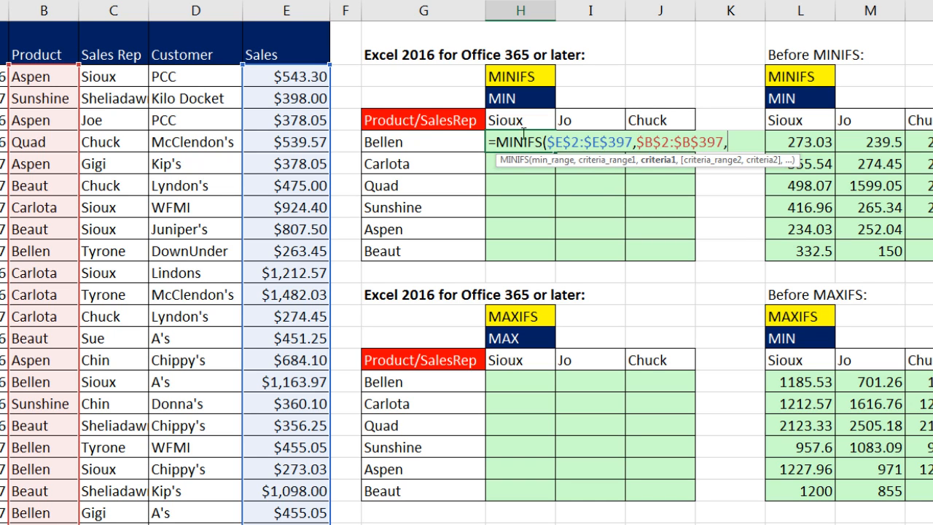
left_click(453, 143)
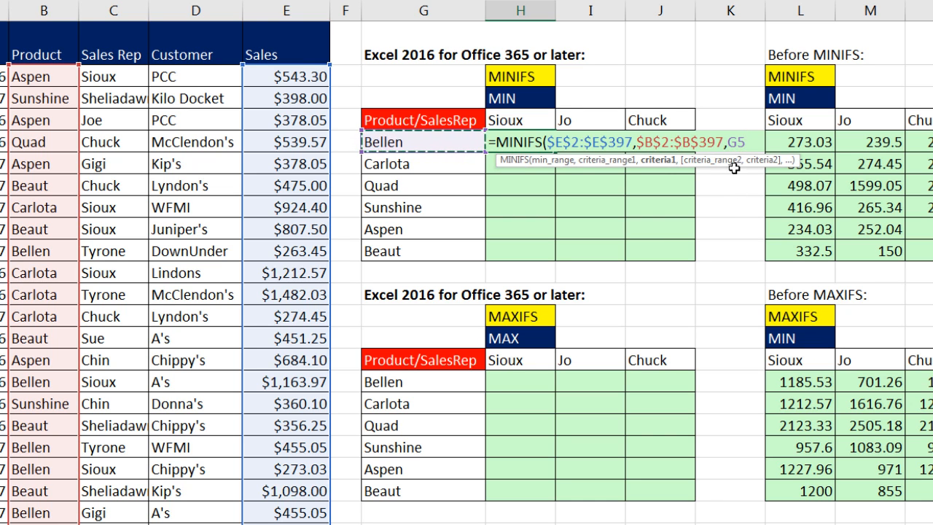
key("F4")
key("F4")
key("F4")
key("F4")
type(",")
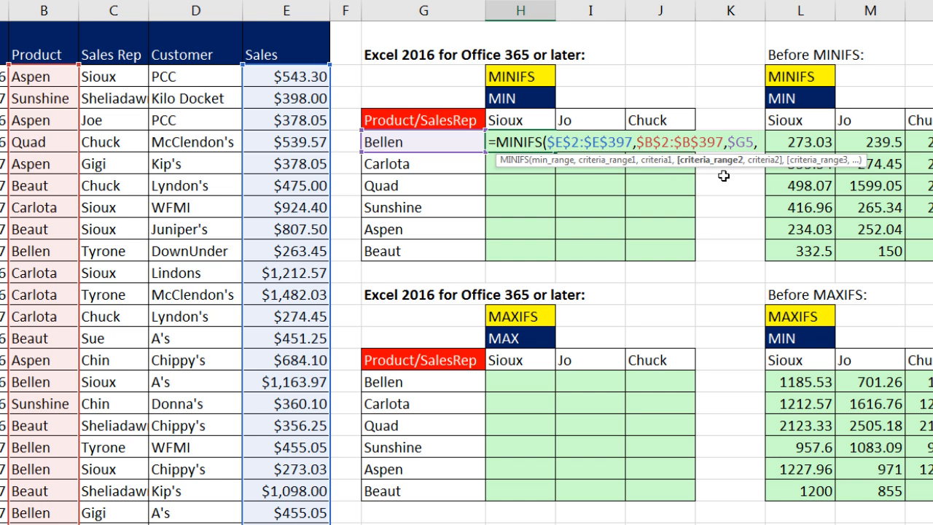
Add the second condition, Sales Rep range $C$2:$C$397 matched to the row-locked criterion H$4, and enter the formula in H5.
left_click(132, 79)
key("ctrl+shift+Down")
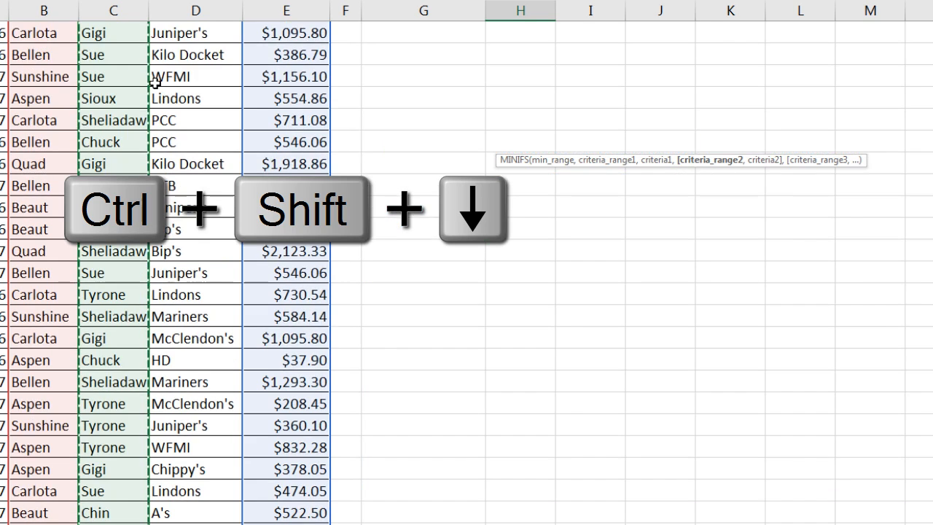
key("F4")
type(",")
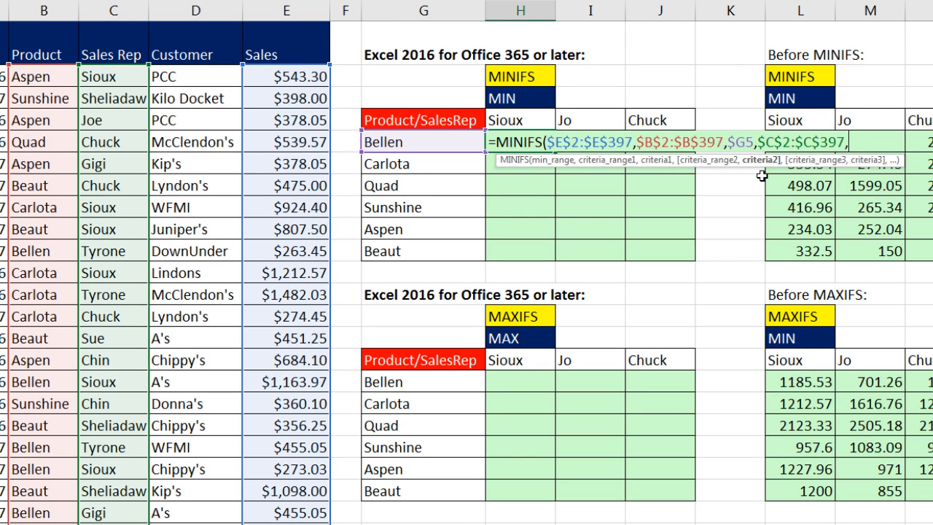
key("Up")
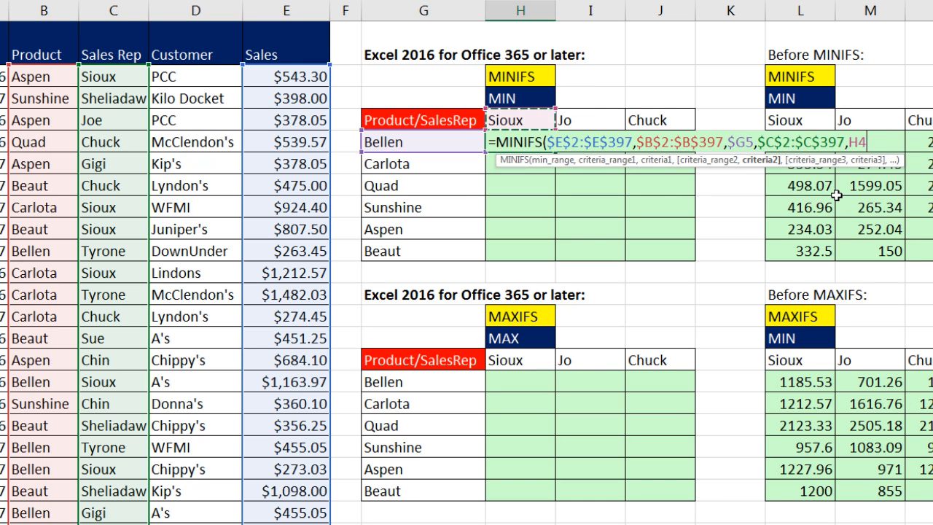
key("F4")
key("F4")
type(")")
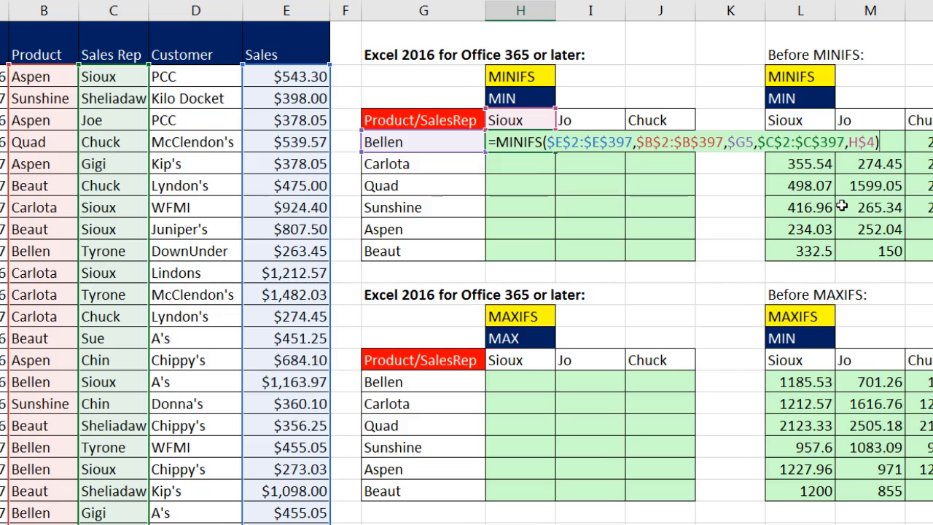
key("ctrl+Return")
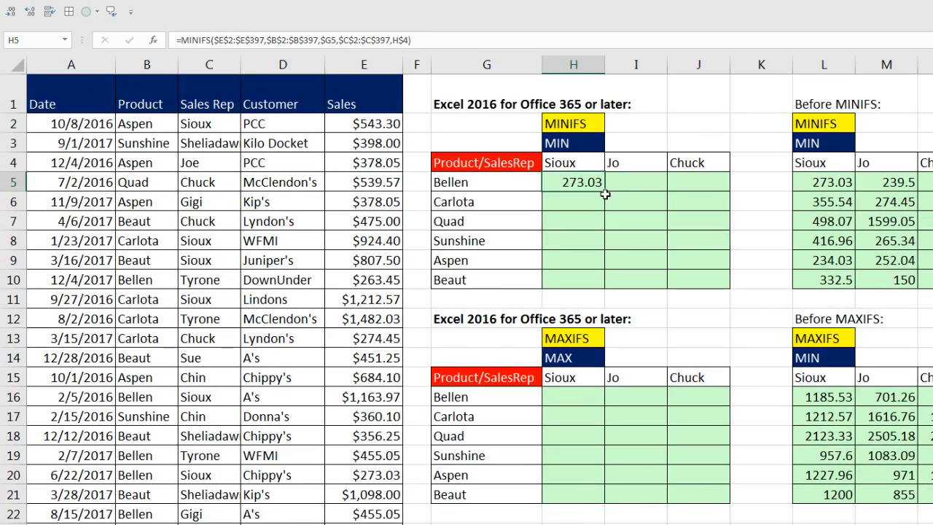
Fill the MINIFS formula from H5 through J10 and check the references in J10.
left_click_drag(605, 192, 719, 291)
left_click(712, 282)
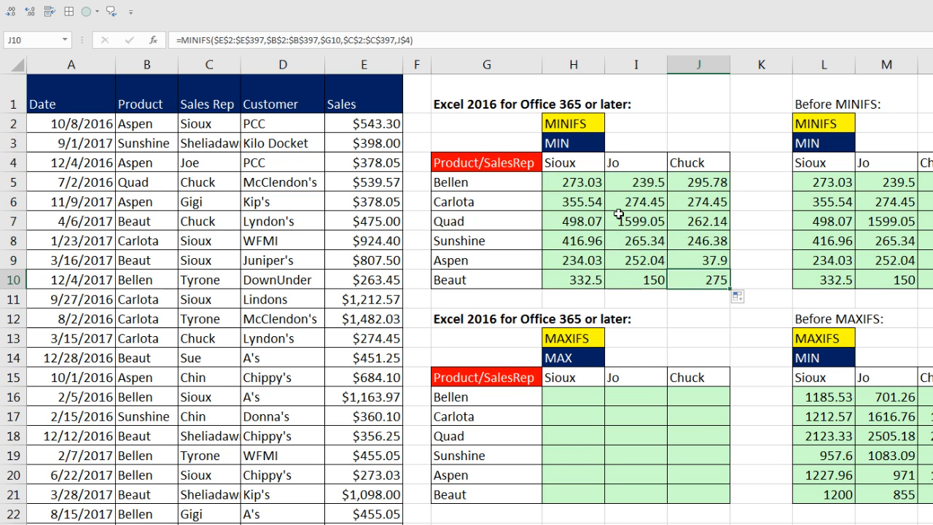
key("F2")
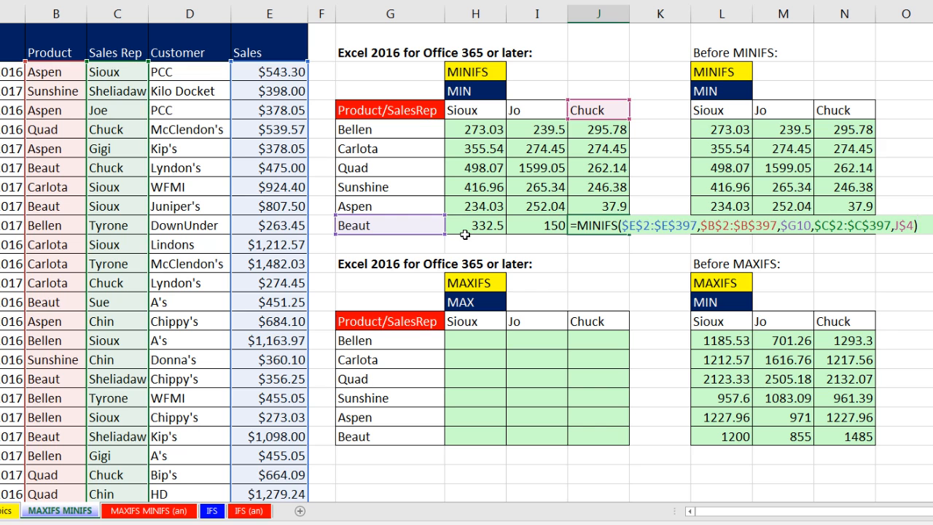
key("Escape")
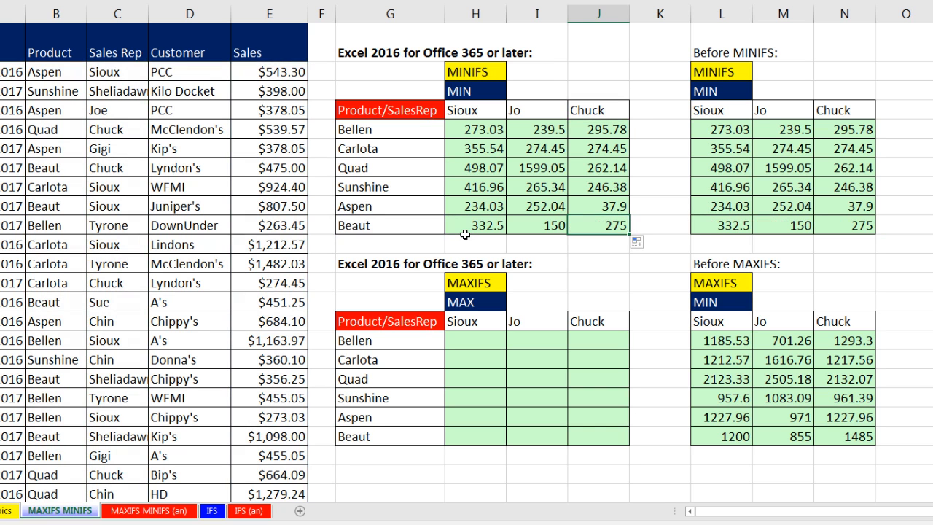
Review the MINIFS formula in H5 and copy it to H16, the first cell of the MAXIFS table.
left_click(474, 136)
key("F2")
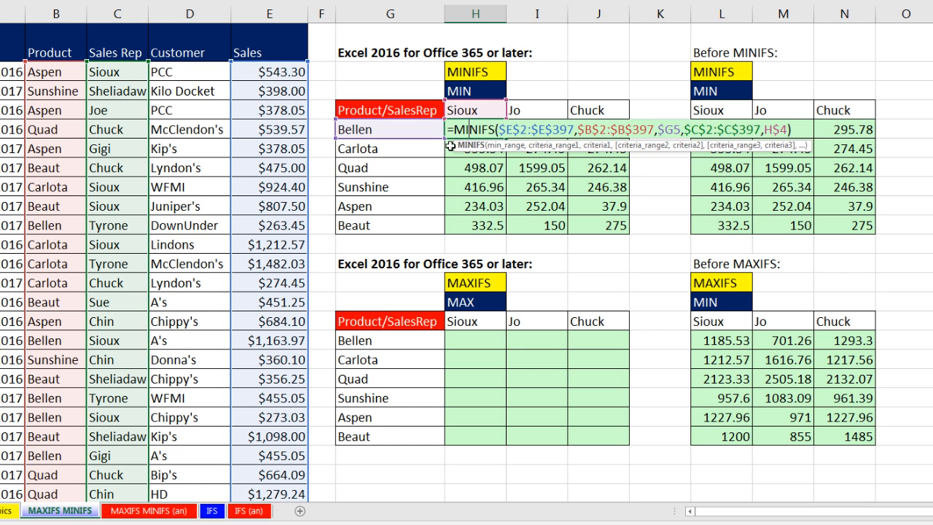
key("ctrl+Return")
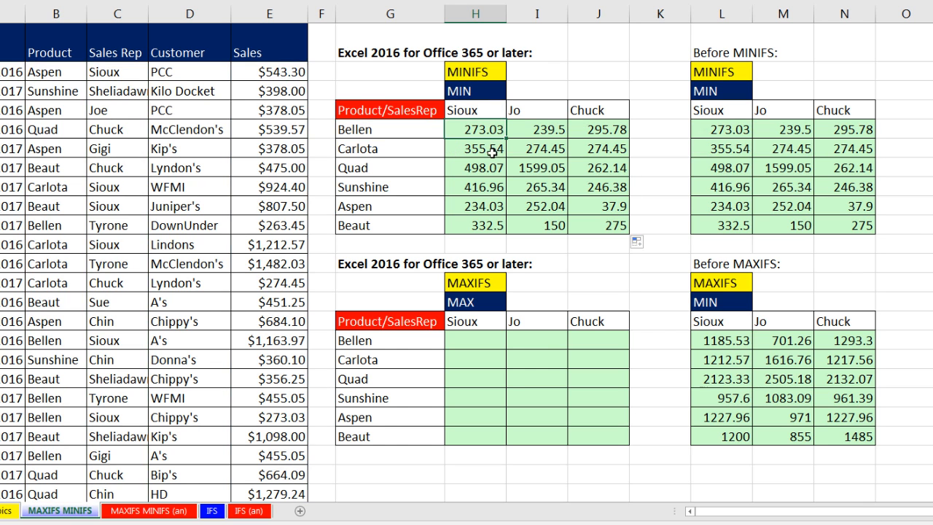
key("ctrl+c")
left_click(483, 340)
key("ctrl+v")
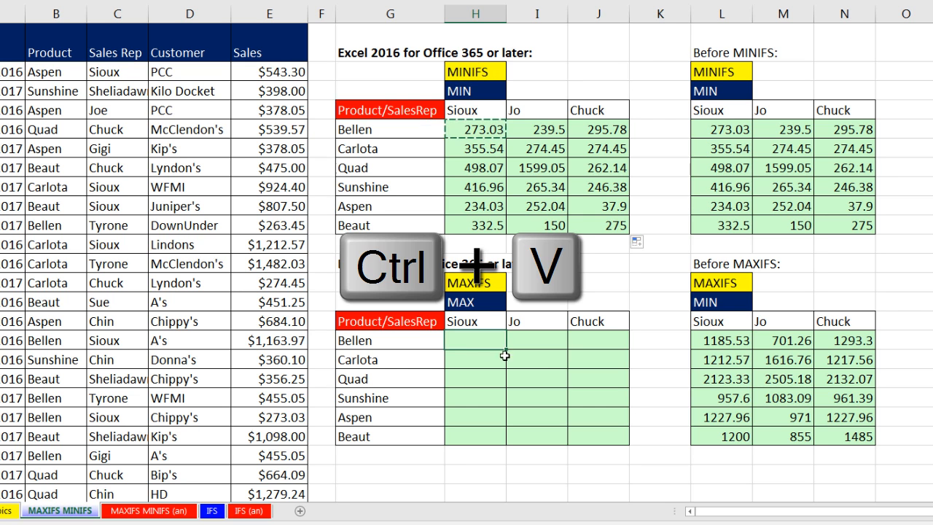
Edit the formula in H16 to use MAXIFS with H$15 as the sales rep criterion.
double_click(482, 341)
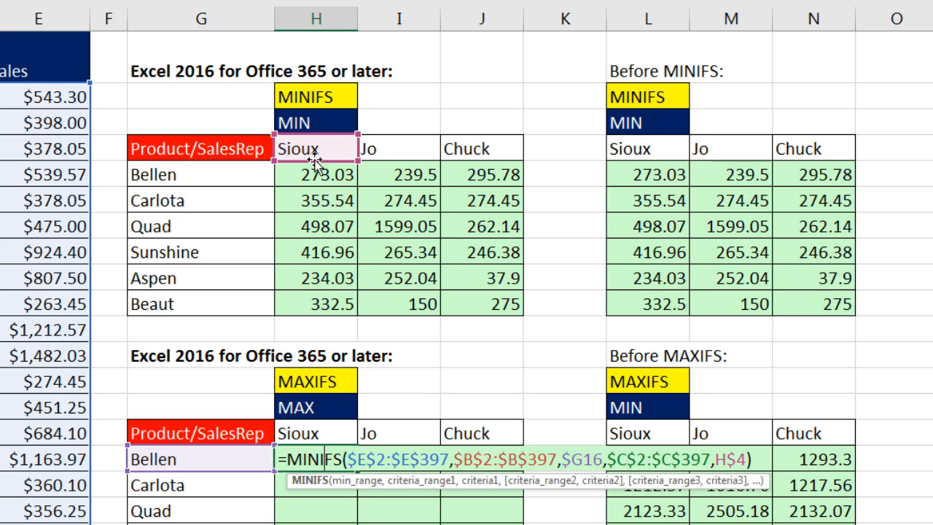
left_click_drag(325, 161, 292, 458)
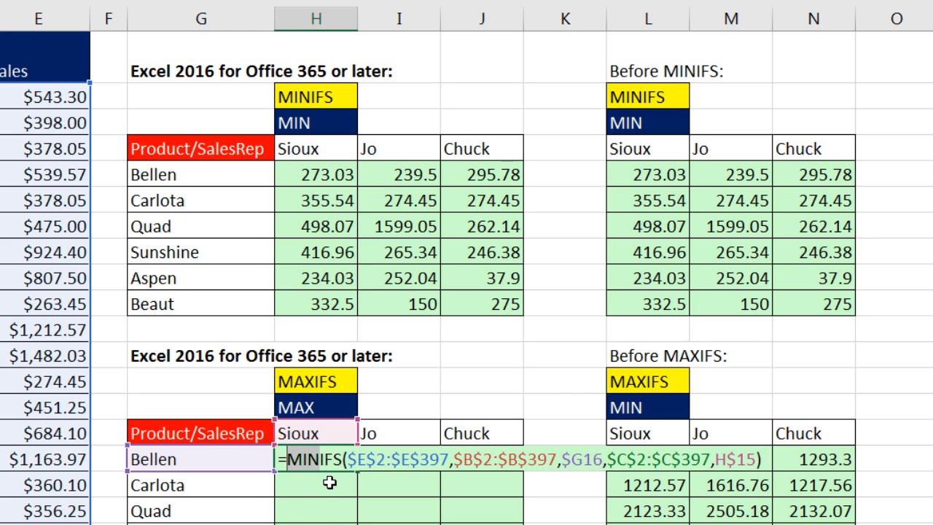
type("max")
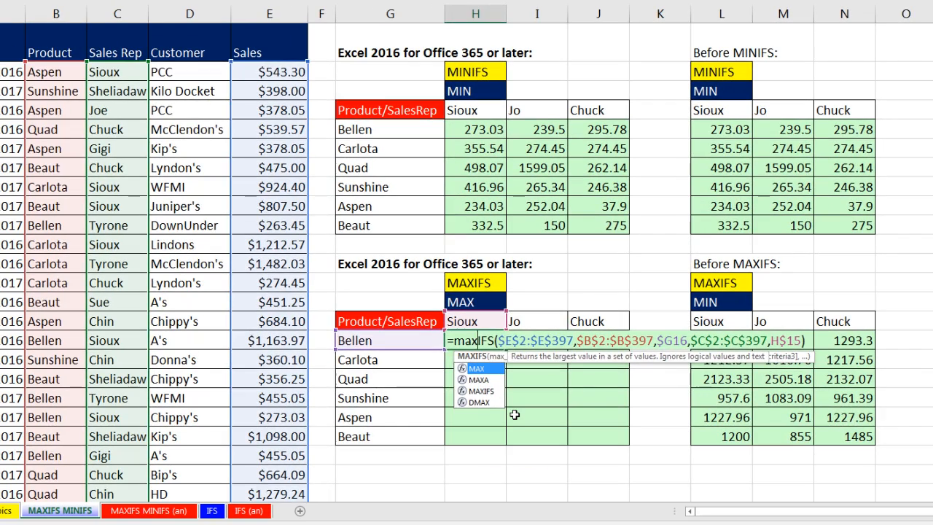
key("Return")
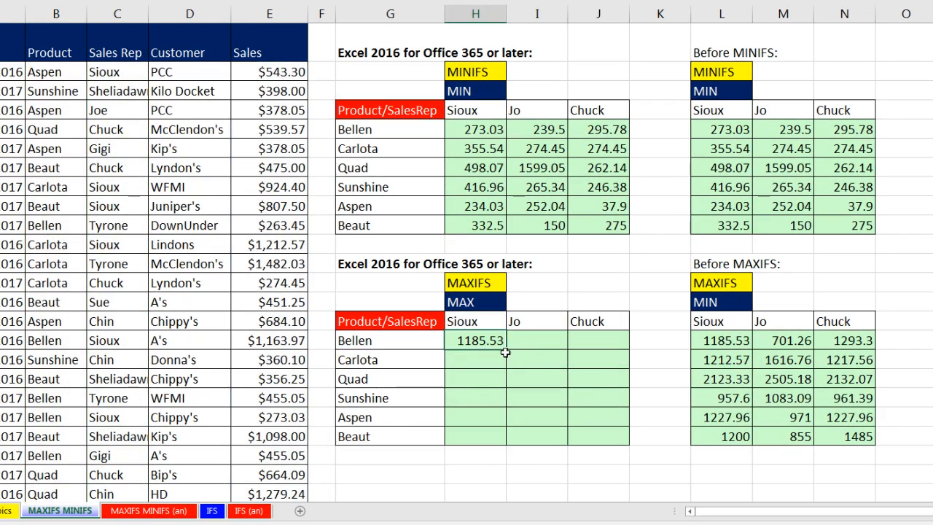
Fill the MAXIFS formula from H16 through J21 and check the references in J21.
left_click_drag(506, 350, 628, 442)
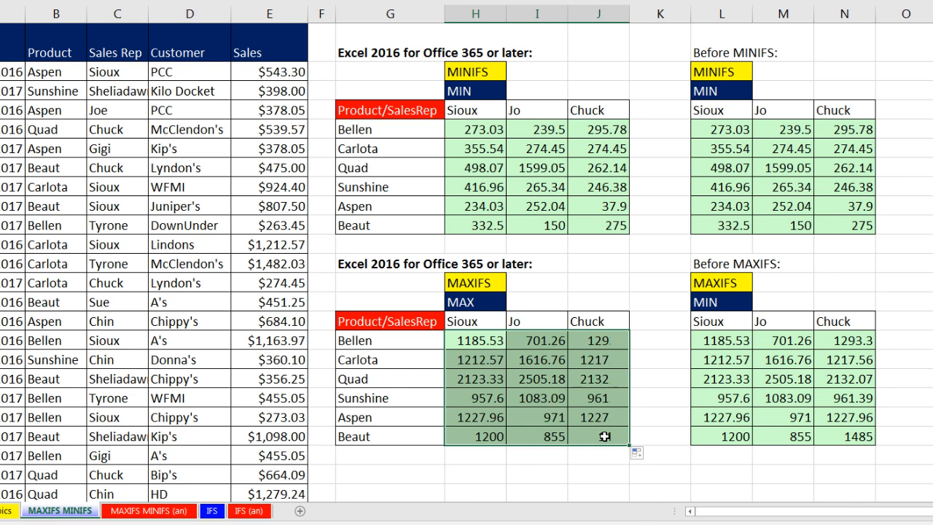
left_click(605, 436)
key("F2")
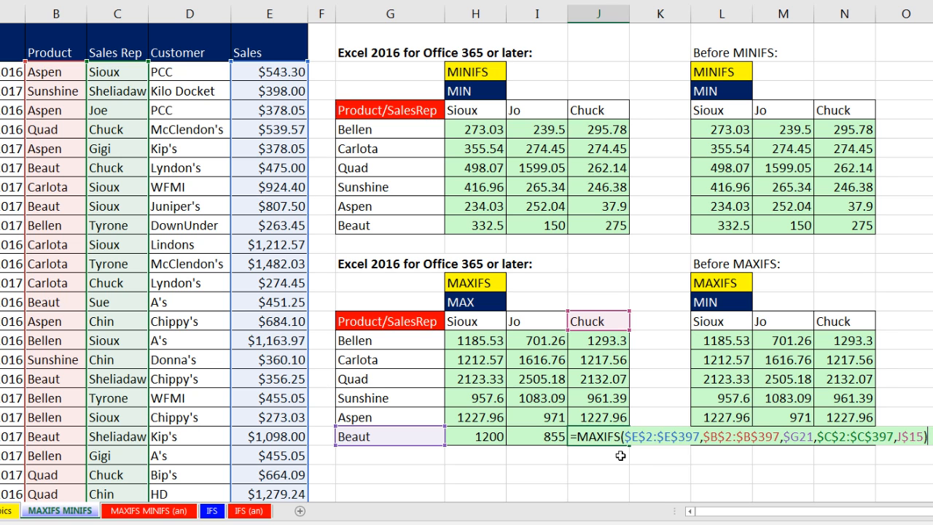
key("ctrl+Return")
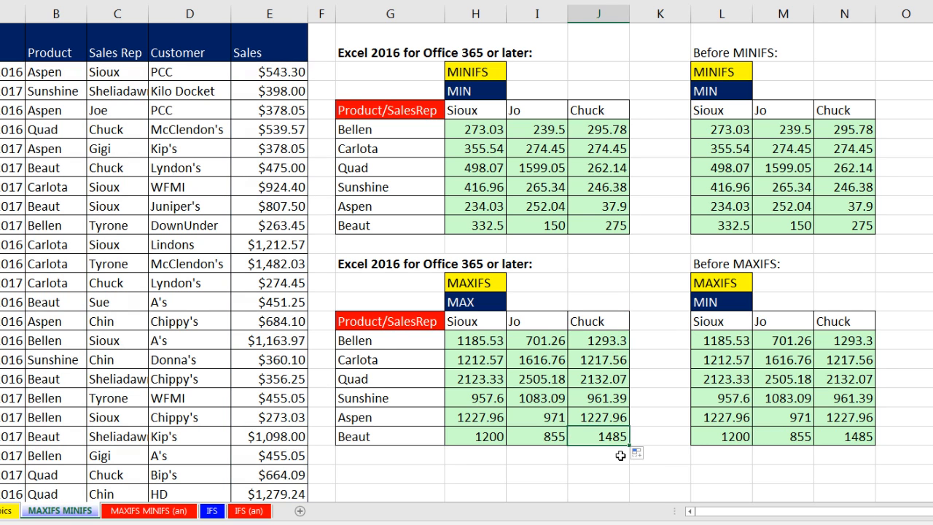
Switch to the IFS worksheet to view the income statement example.
left_click(212, 511)
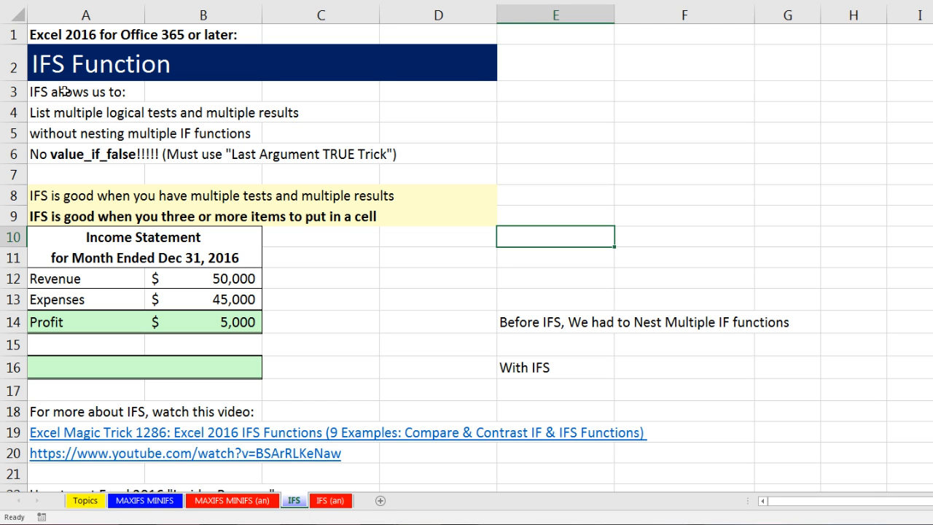
left_click(114, 323)
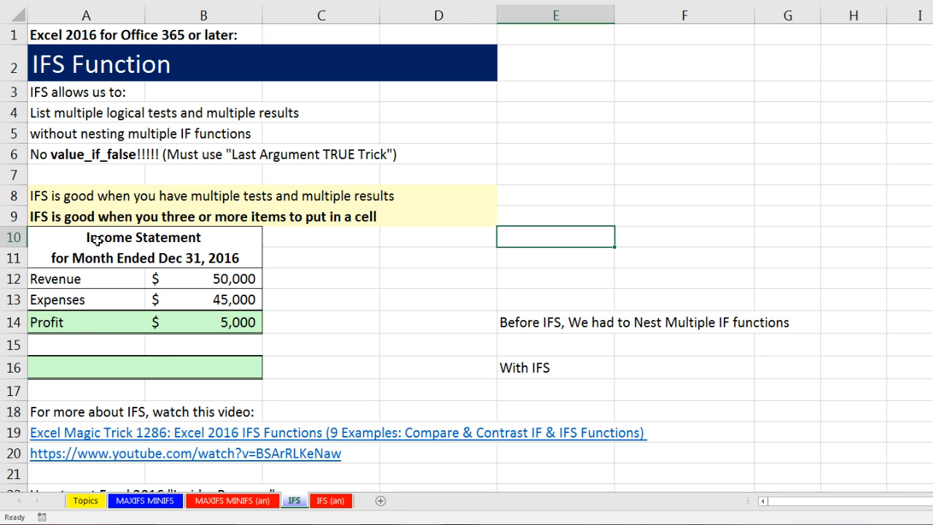
Review the profit formula in B14 that subtracts expenses from revenue.
left_click(243, 326)
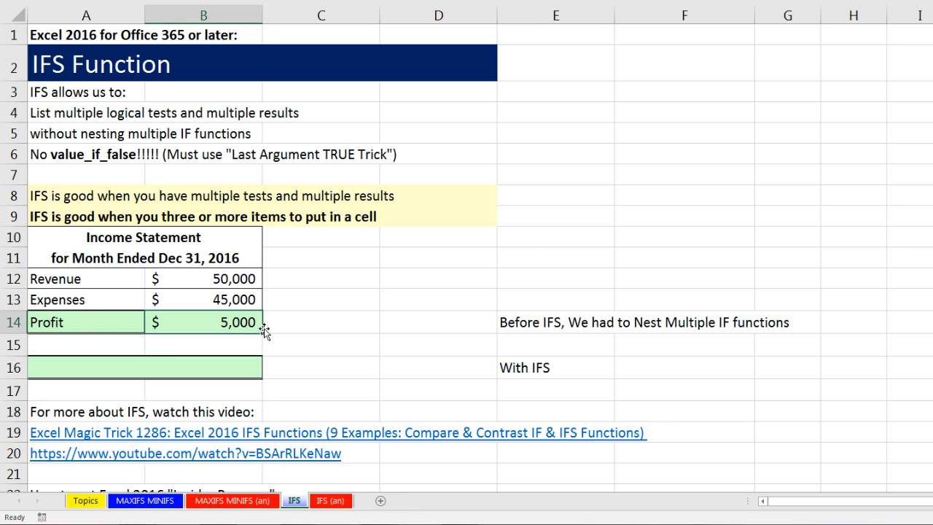
key("F2")
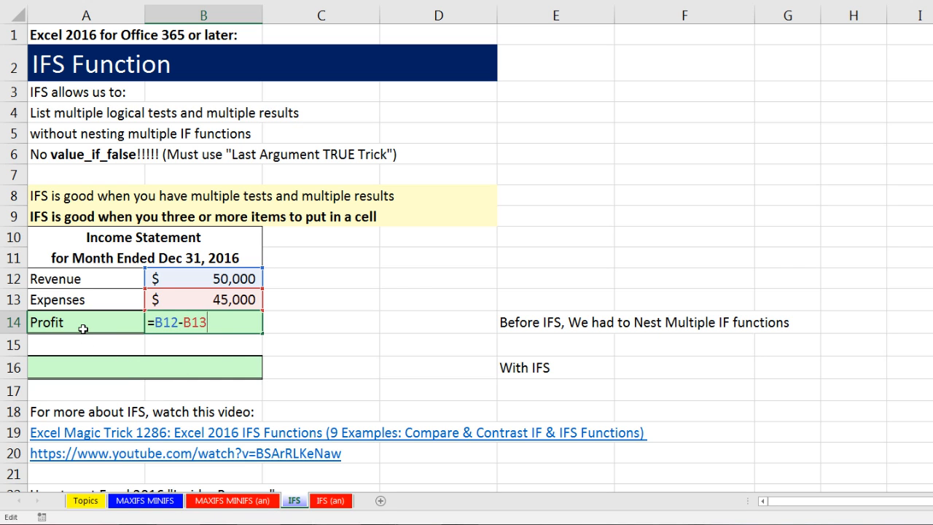
key("ctrl+Return")
Set the revenue in B12 to 40000 and check the recalculated amount in B14.
left_click(184, 280)
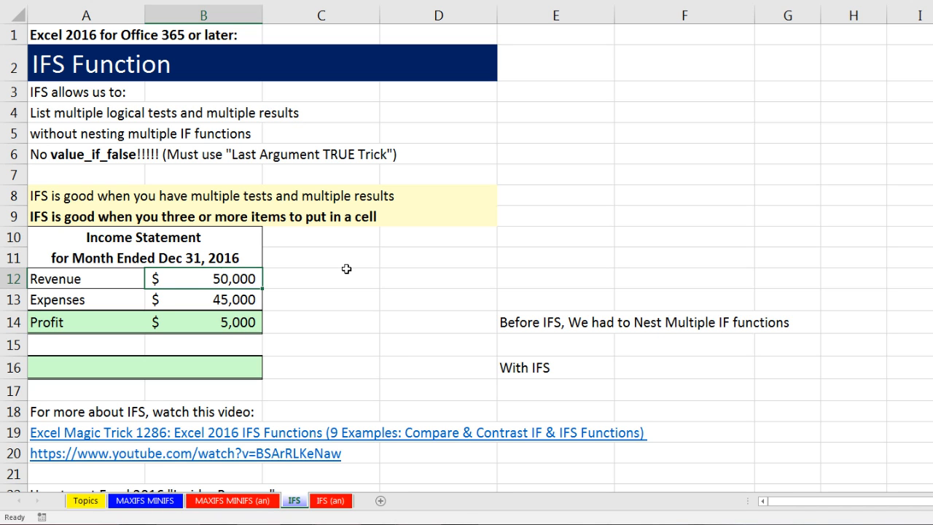
type("40000")
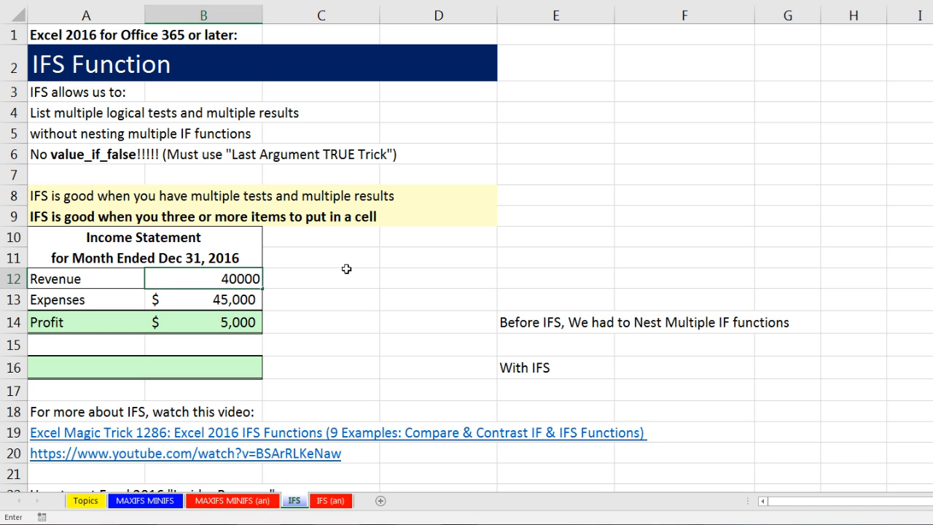
key("Return")
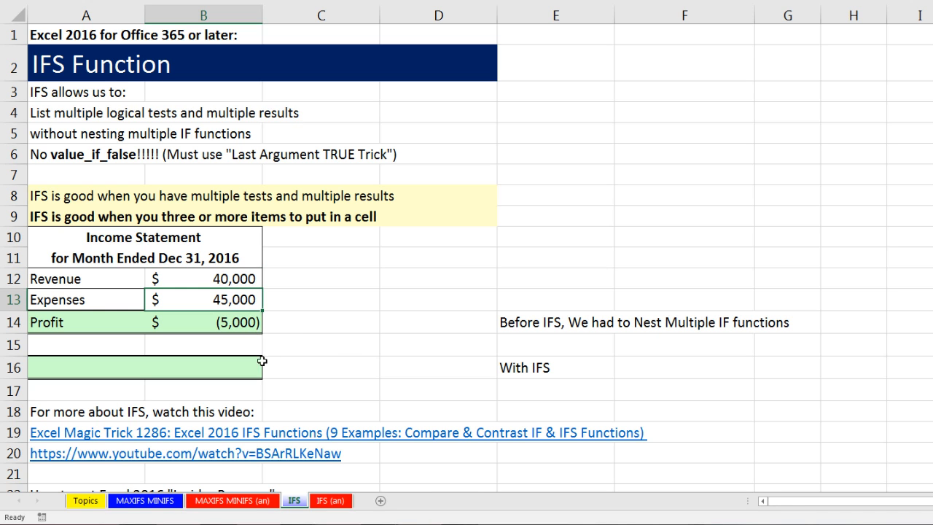
left_click(240, 327)
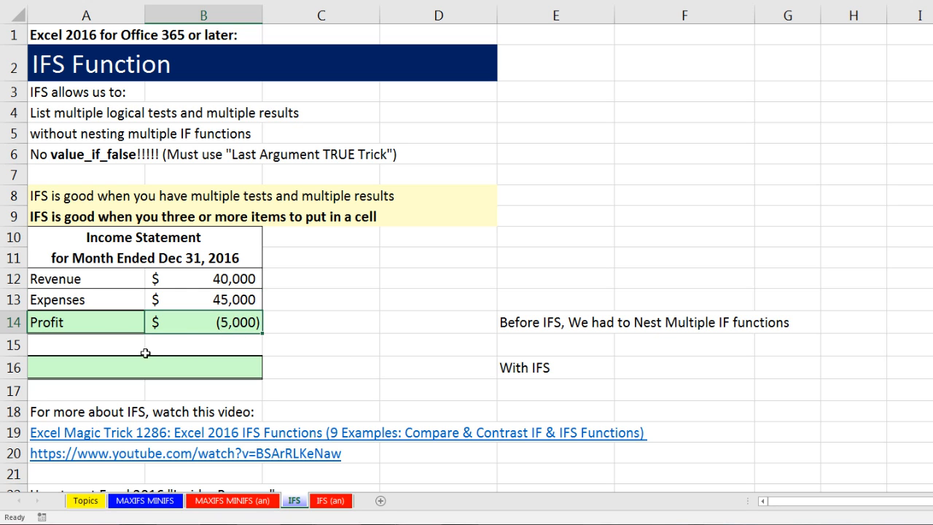
Replace the label in A14 with the text Loss.
left_click(86, 322)
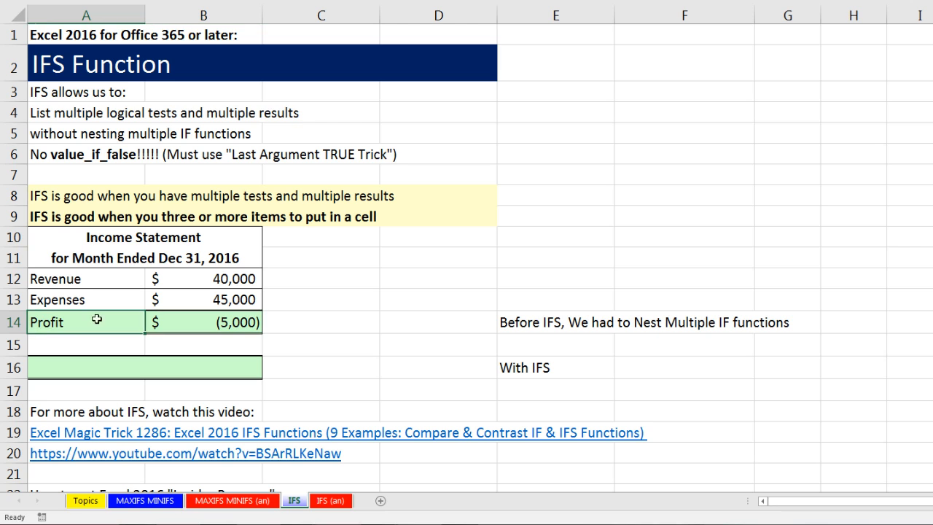
type("Loss")
key("ctrl+Return")
key("Right")
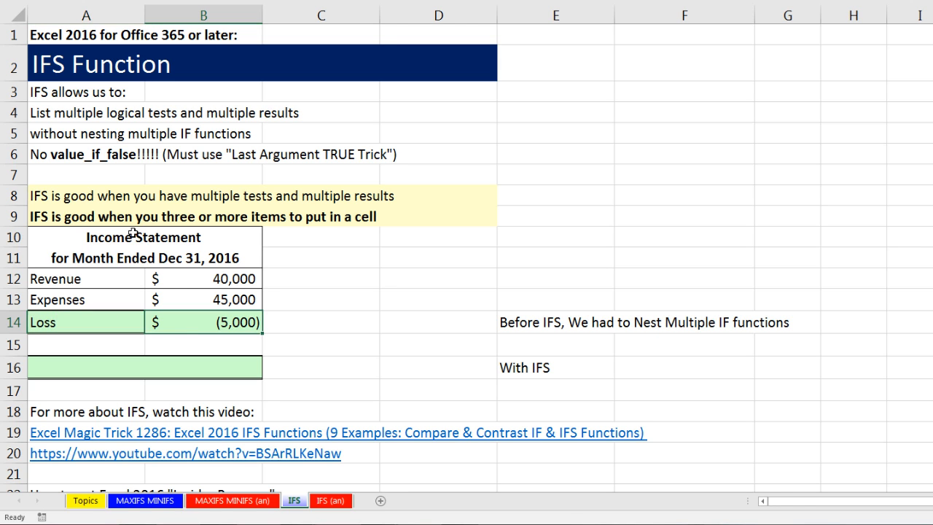
Wrap the B12-B13 subtraction in B14 in the ABS function.
double_click(167, 322)
key("ctrl+Return")
left_click(103, 320)
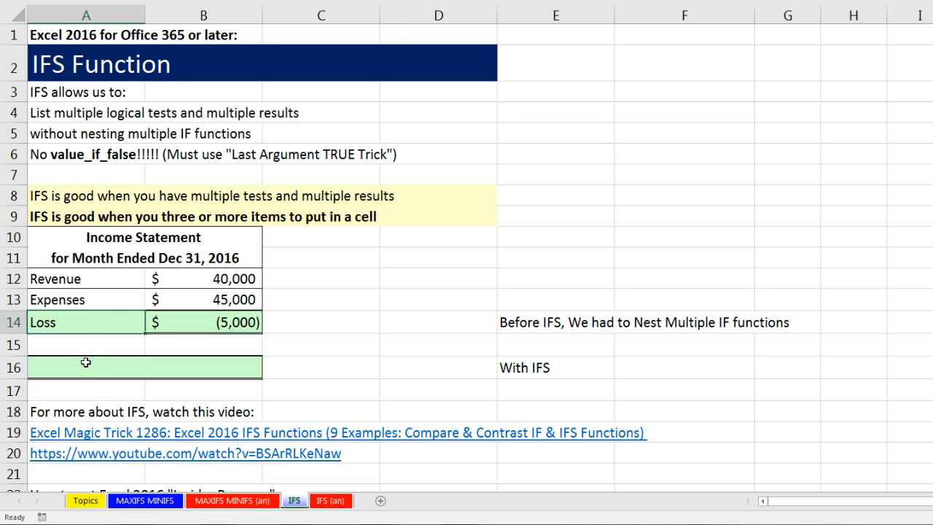
double_click(219, 323)
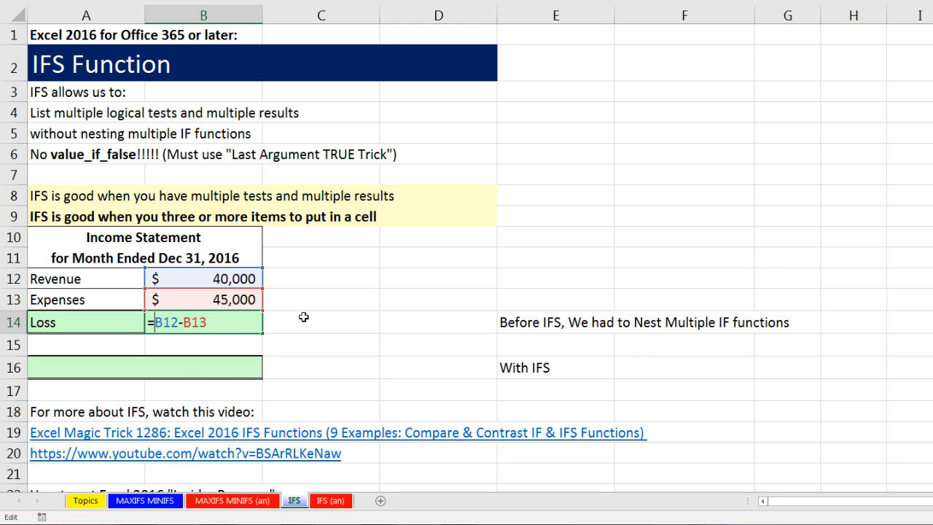
type("abs")
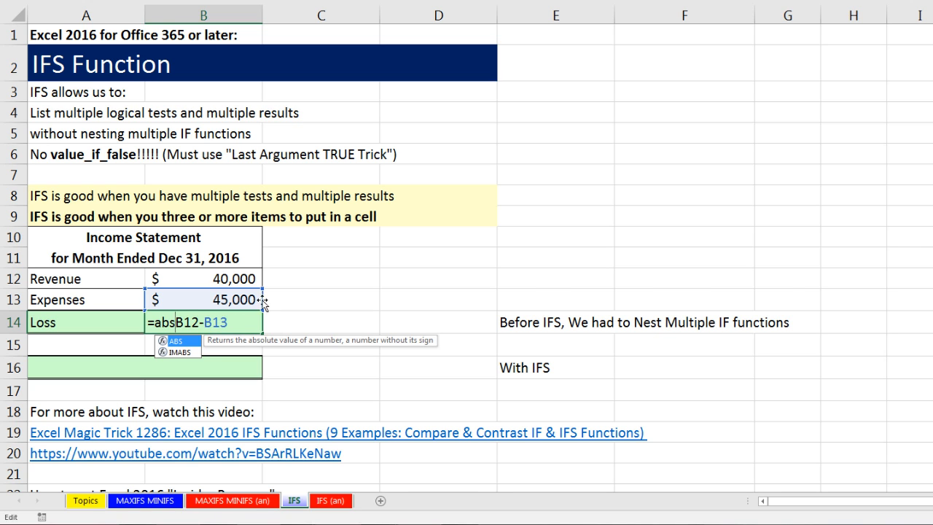
key("Tab")
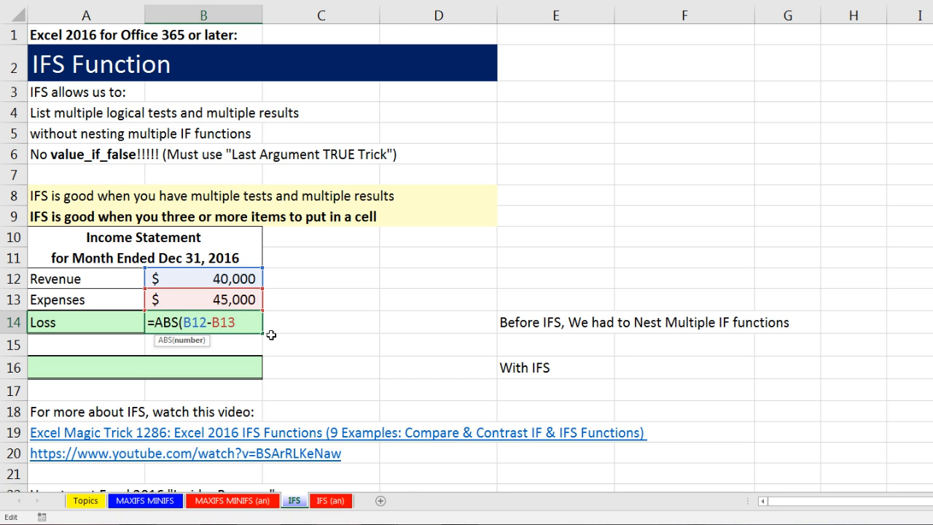
type(")")
key("ctrl+Return")
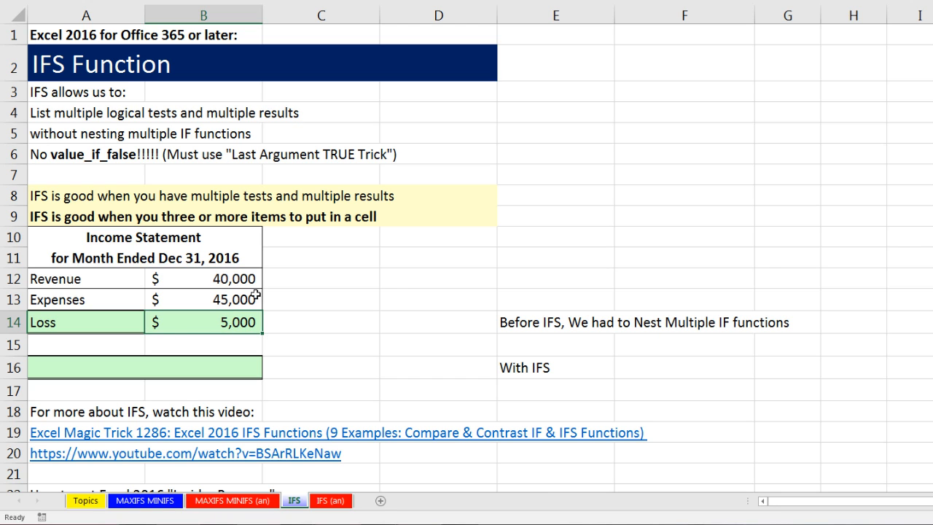
Set the revenue in B12 to 50,000 and check the label and amount in row 14.
left_click(123, 318)
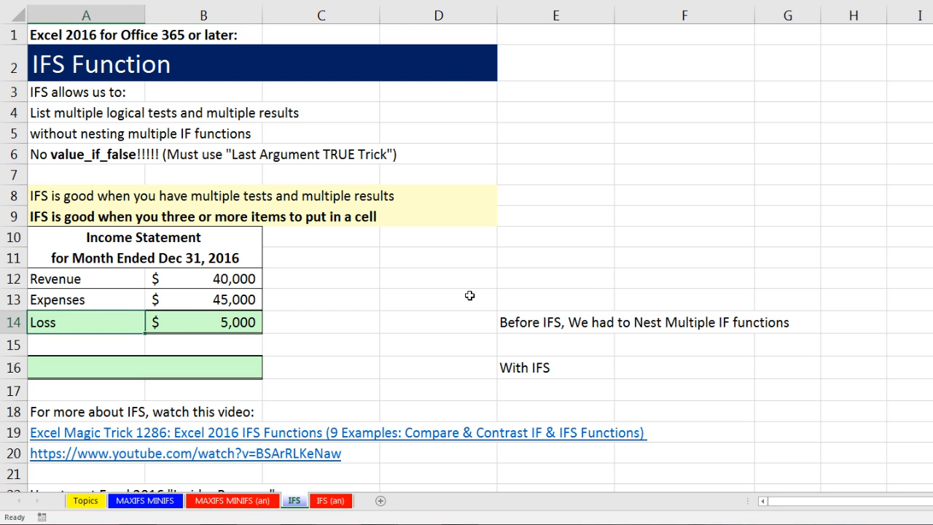
left_click(182, 277)
type("50,000")
key("ctrl+Return")
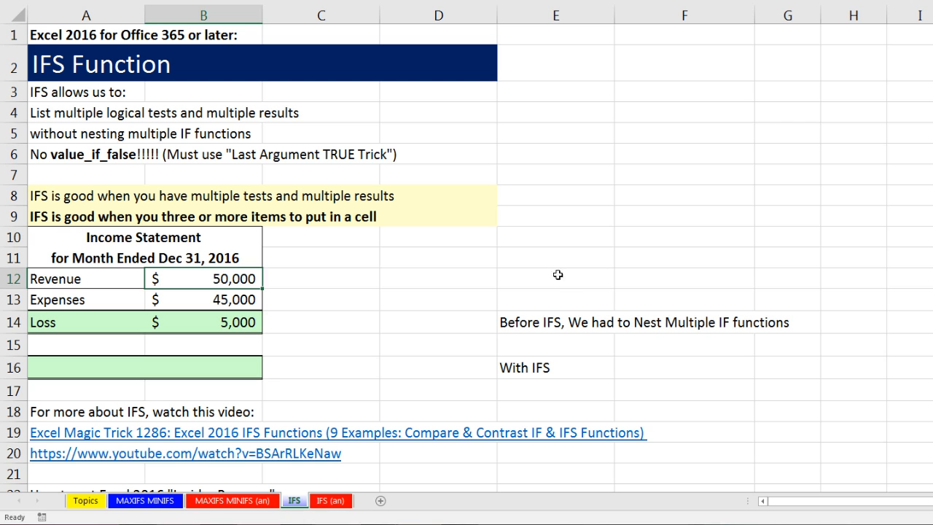
left_click(245, 315)
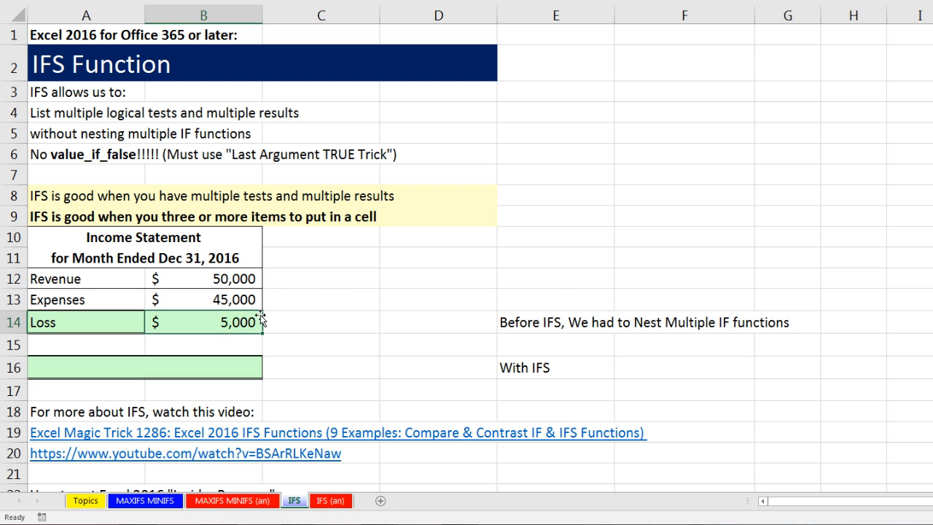
Start an IF formula in A14 that tests B12>B13 and returns "Profit" when true.
left_click(93, 316)
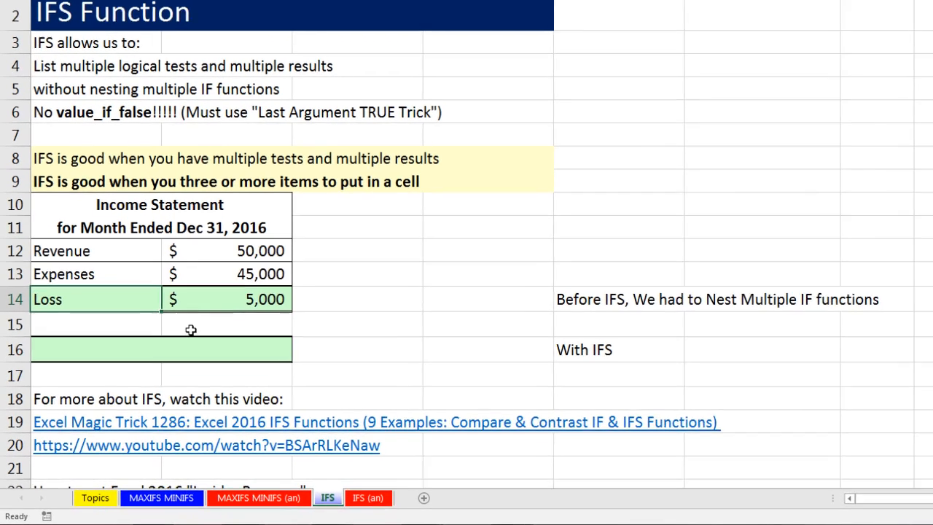
type("=if")
key("Tab")
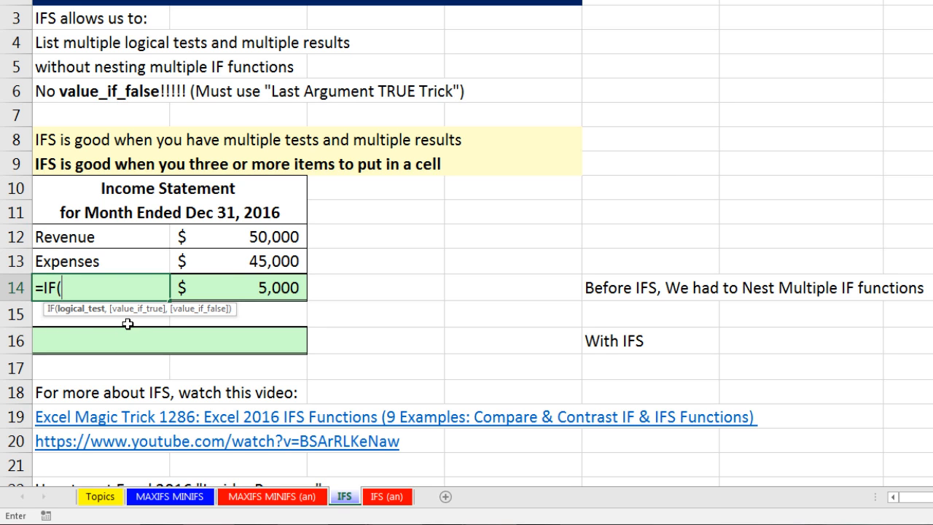
left_click(212, 231)
type(">")
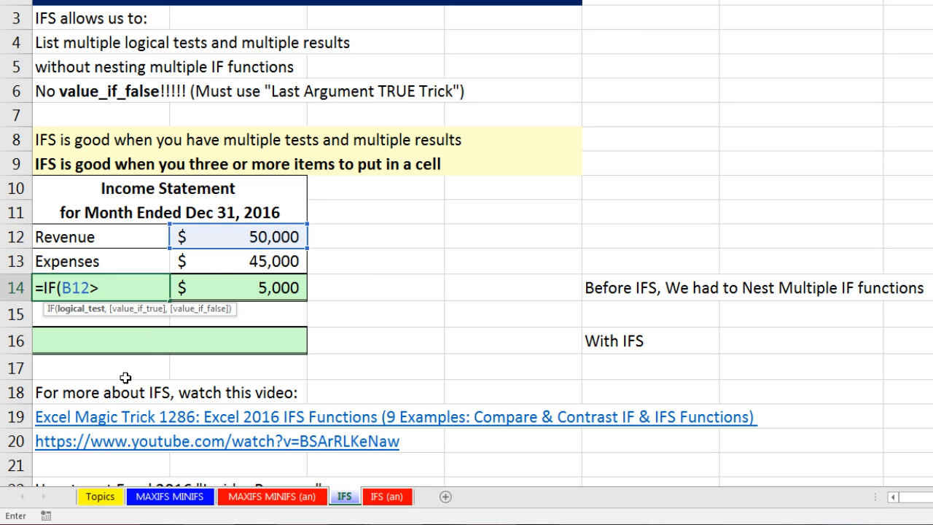
left_click(222, 261)
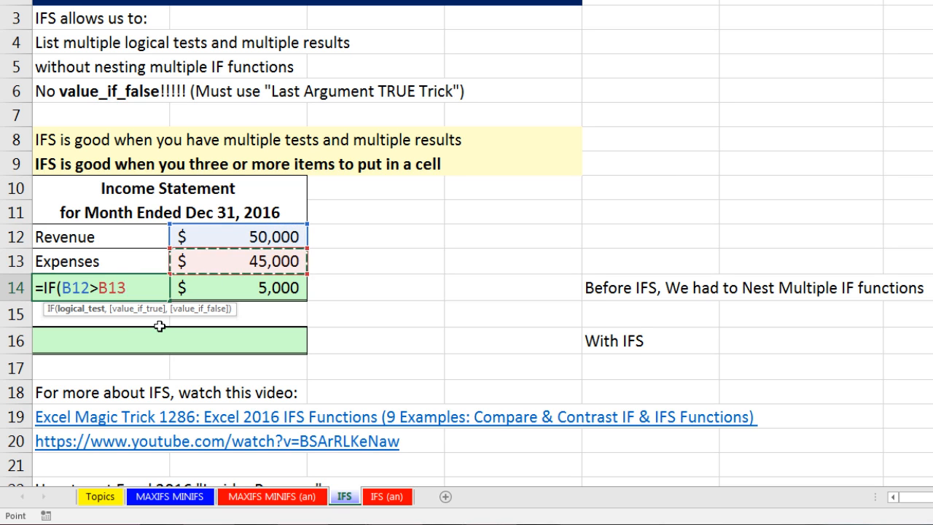
type(",")
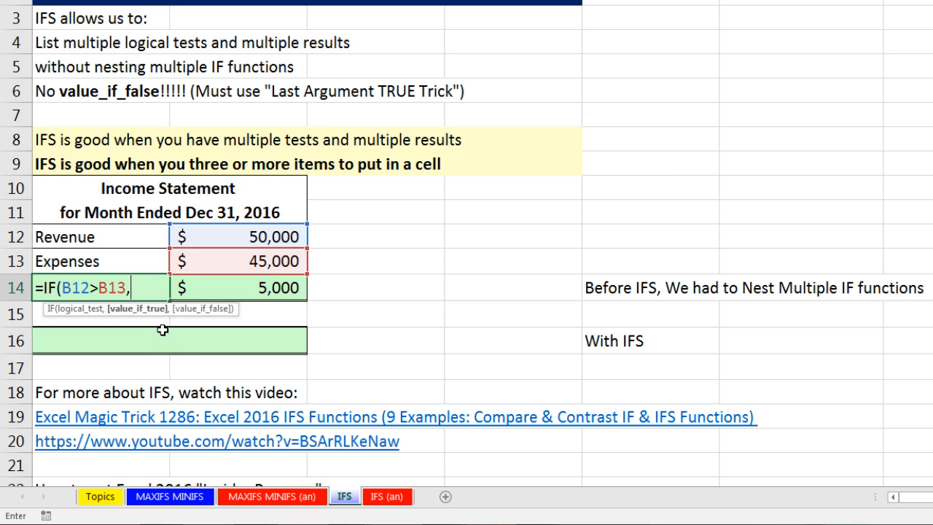
type("\"Profit")
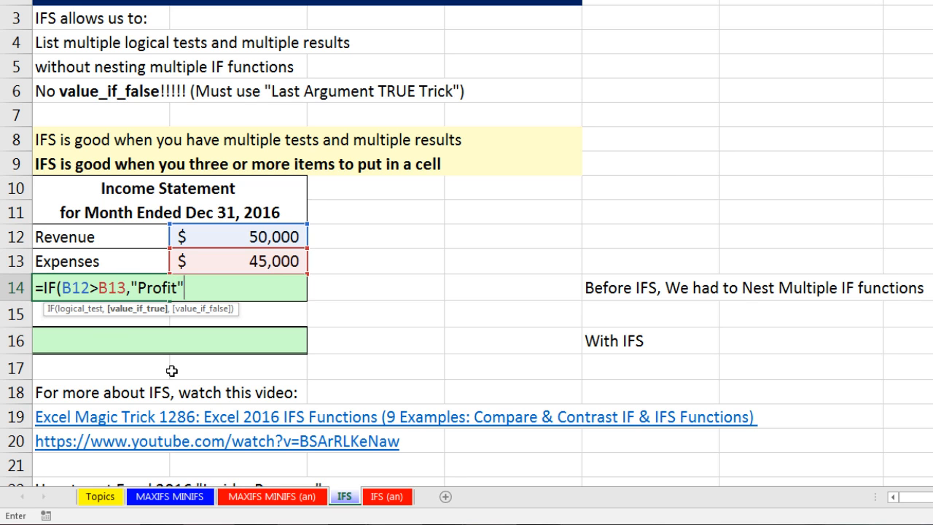
type(",")
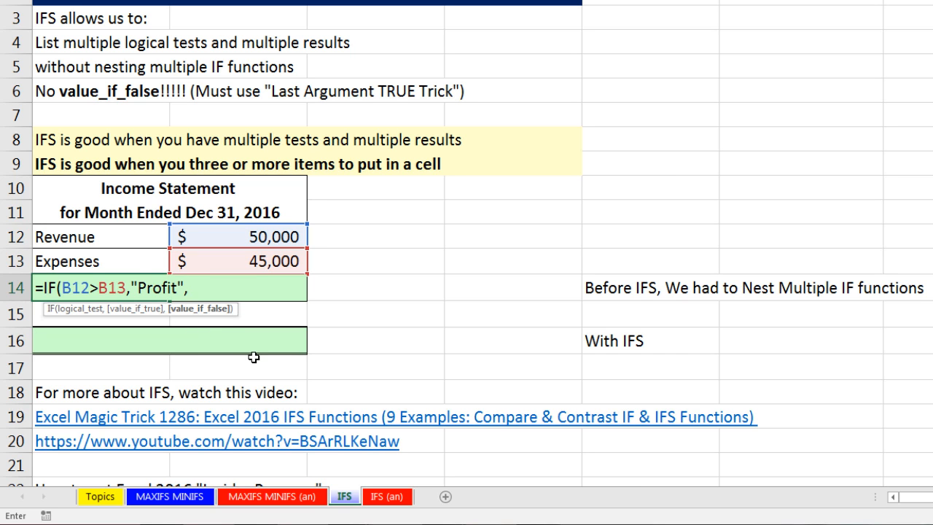
Nest a second IF as the value_if_false argument, testing B13>B12 and returning "Loss" when true.
type("if")
key("Tab")
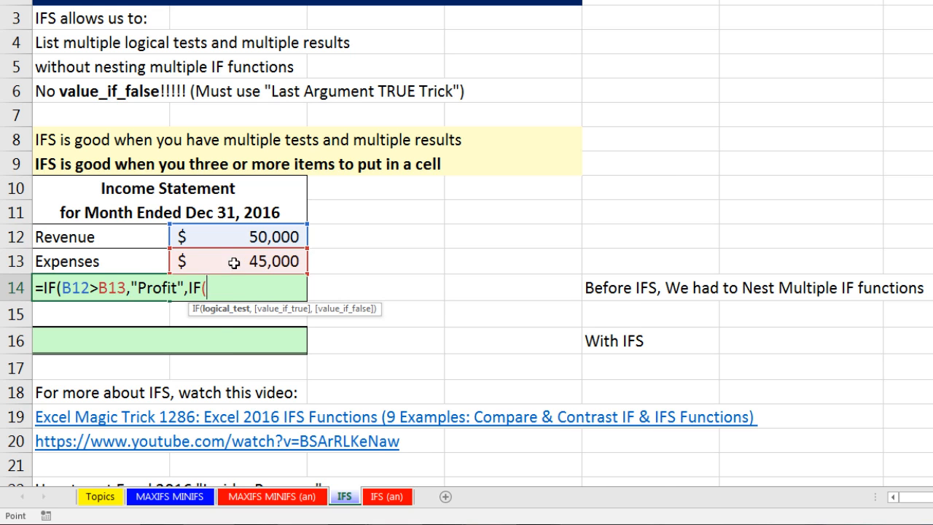
left_click(234, 263)
type(">")
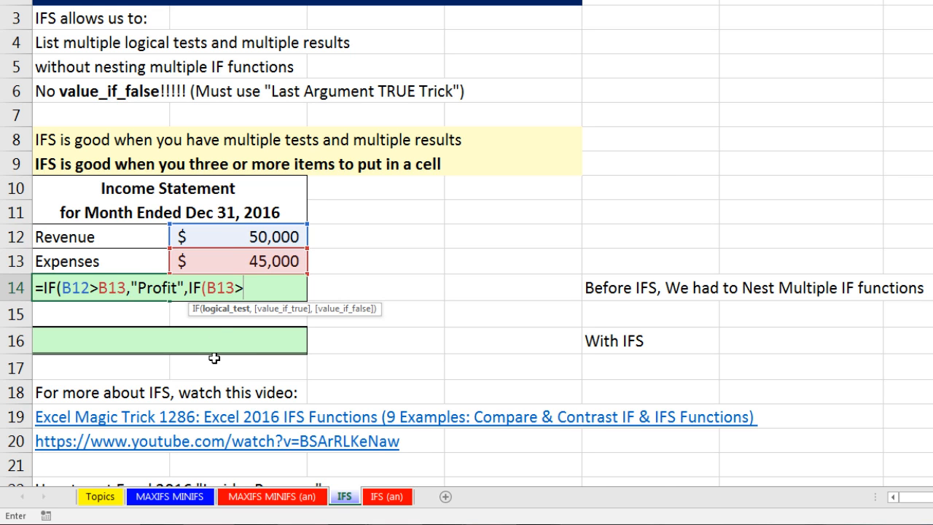
left_click(227, 235)
type(",")
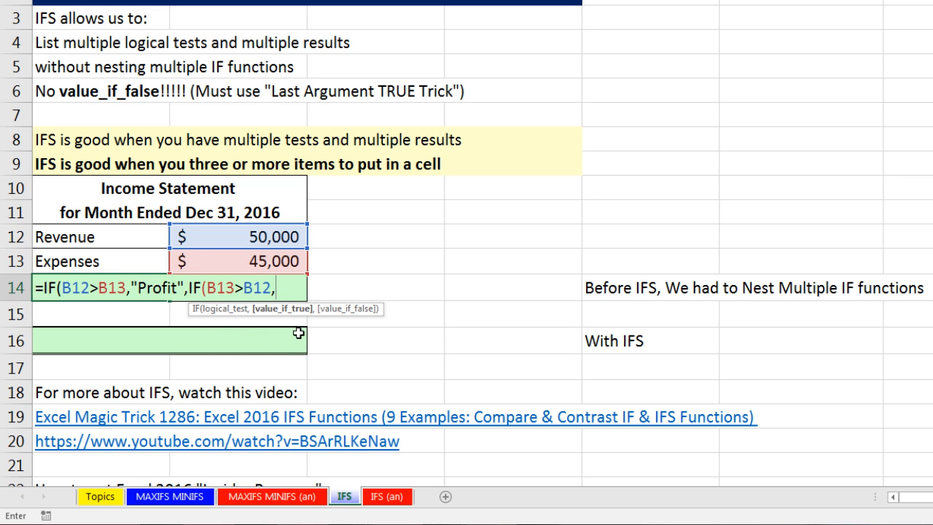
type("\"Loss")
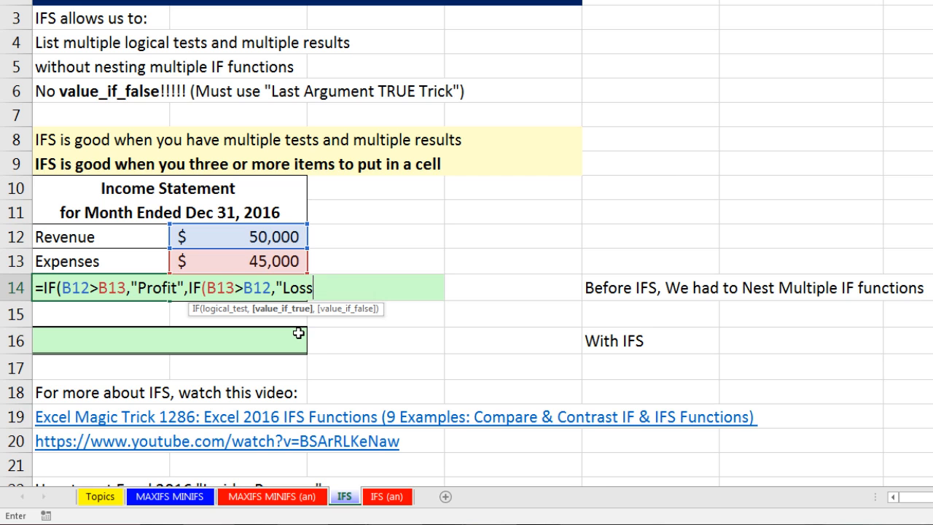
type("\",")
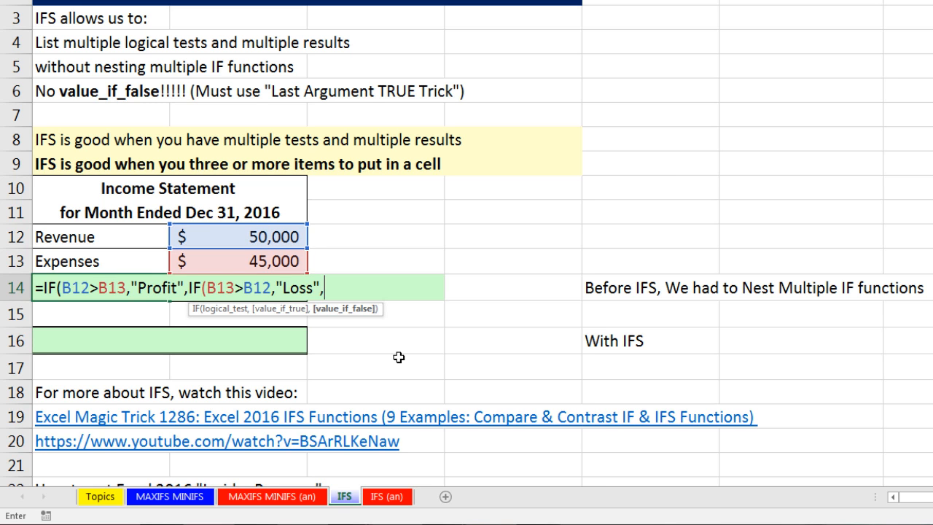
Add "Break Even" as the nested IF's value_if_false, close both IF functions and enter the formula in A14.
type("reak Even")
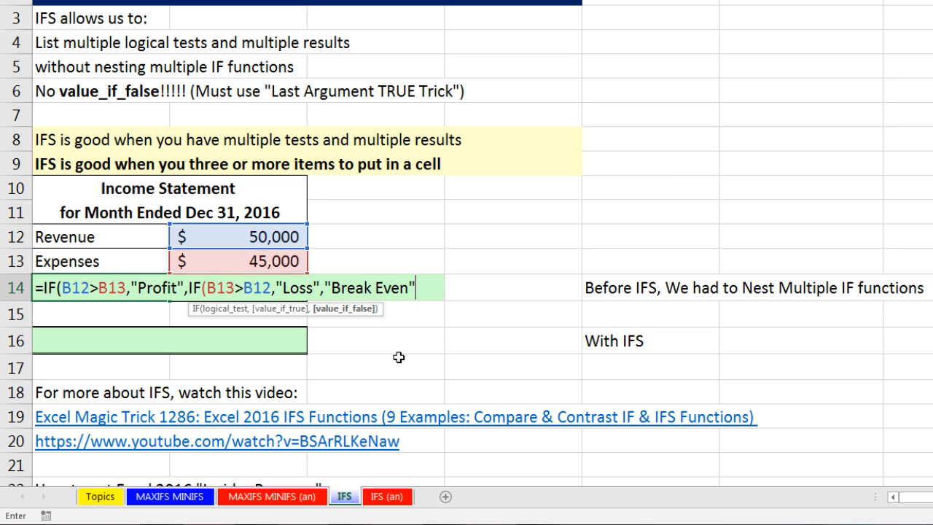
type("\")")
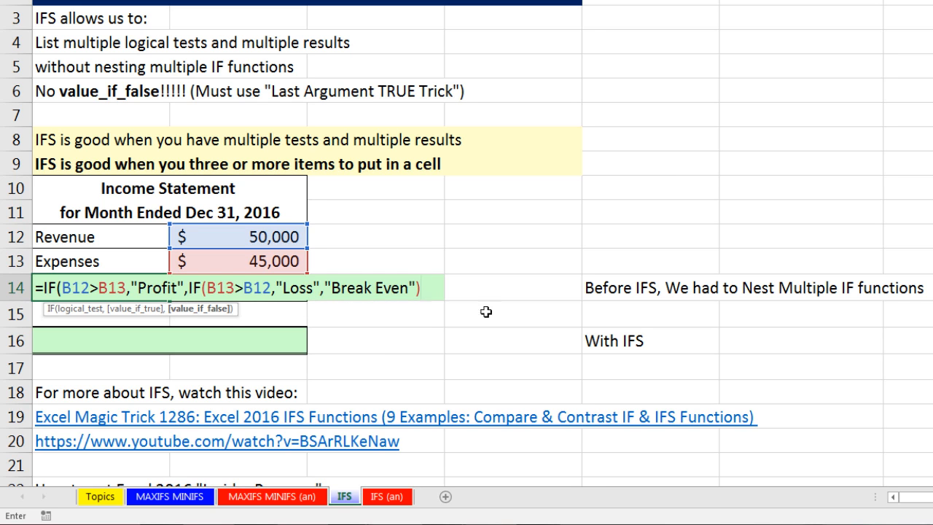
type(")")
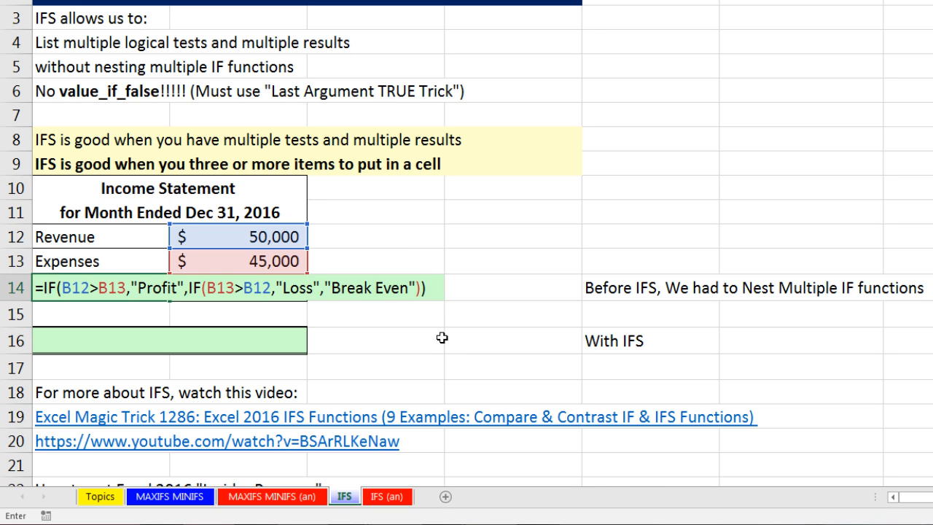
key("Return")
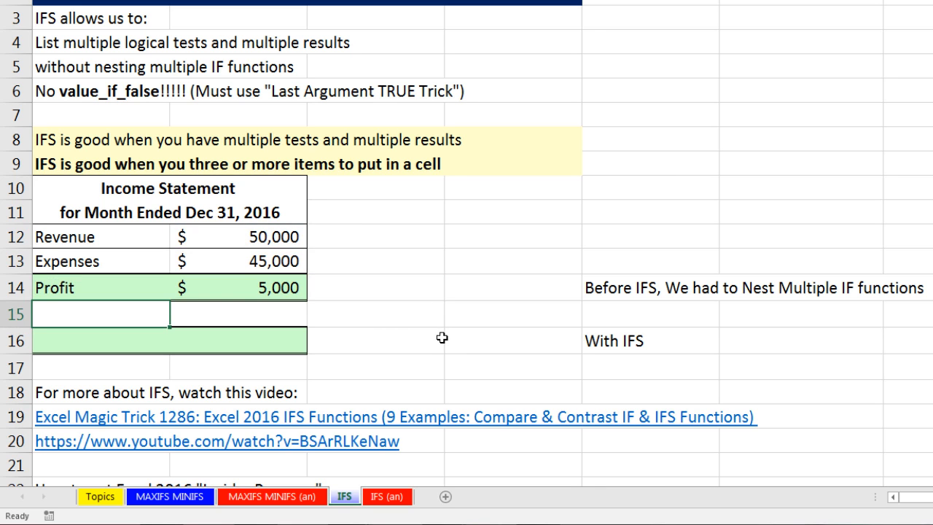
Set the revenue in B12 to 40000 to test the nested IF label.
left_click(264, 242)
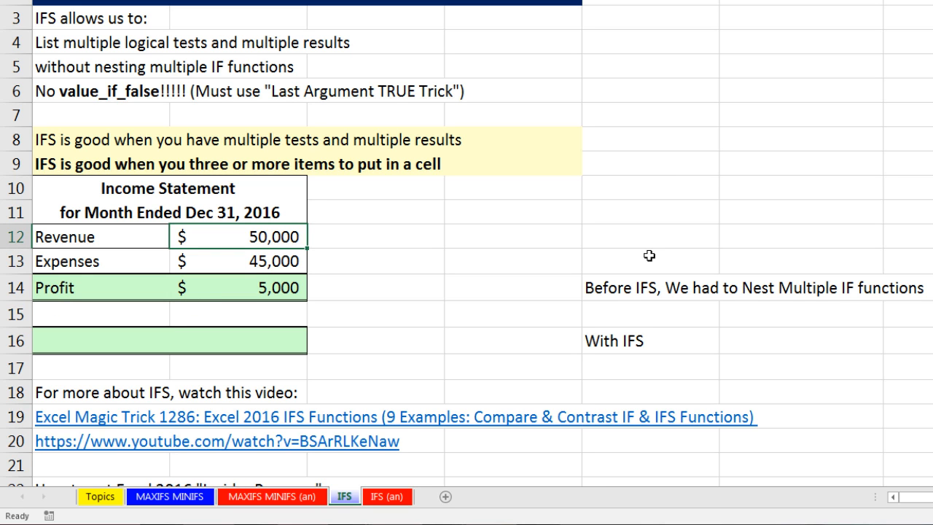
type("40000")
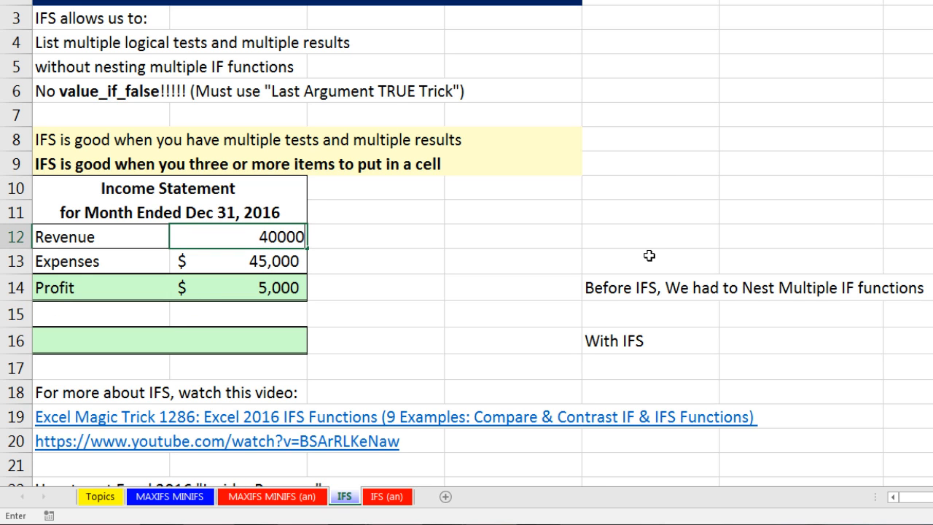
key("ctrl+Return")
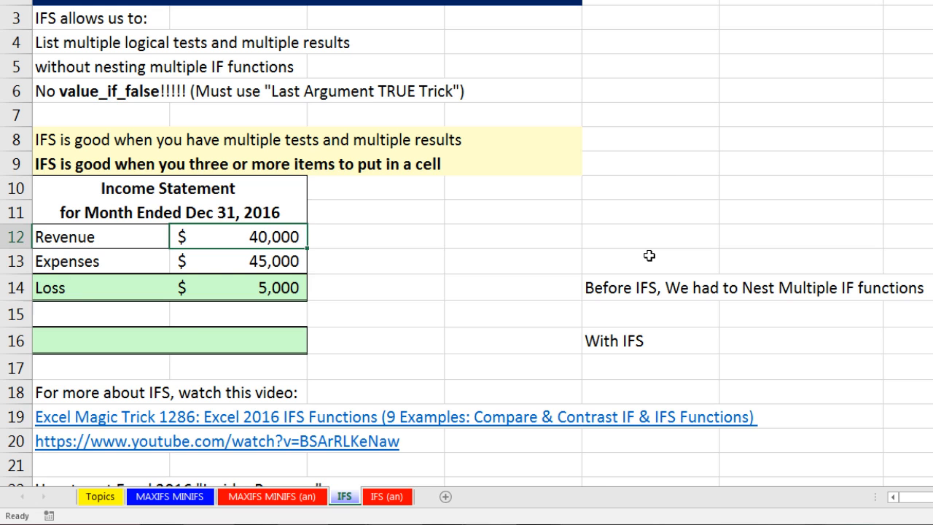
Set the revenue in B12 to 45000 to test the nested IF's third label, and open the A14 formula for review.
left_click(279, 289)
left_click(107, 295)
left_click(288, 239)
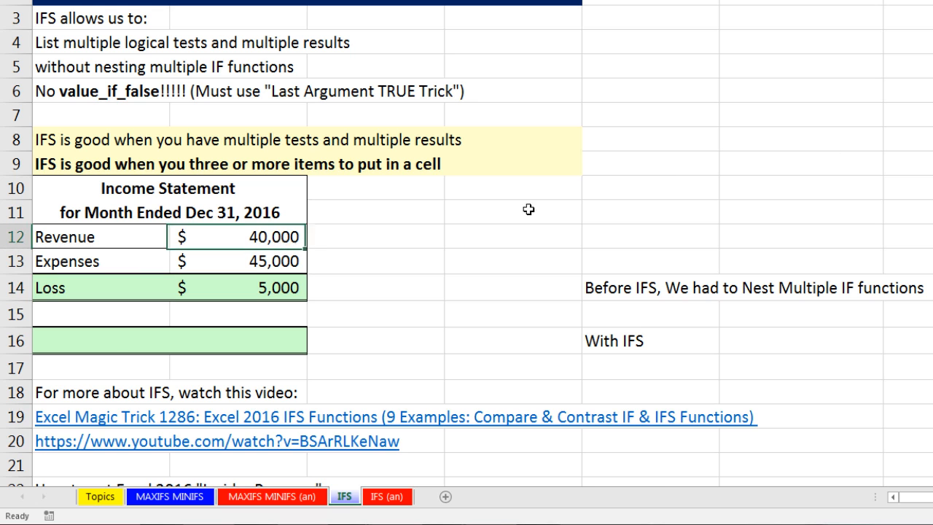
type("45,000")
key("ctrl+Return")
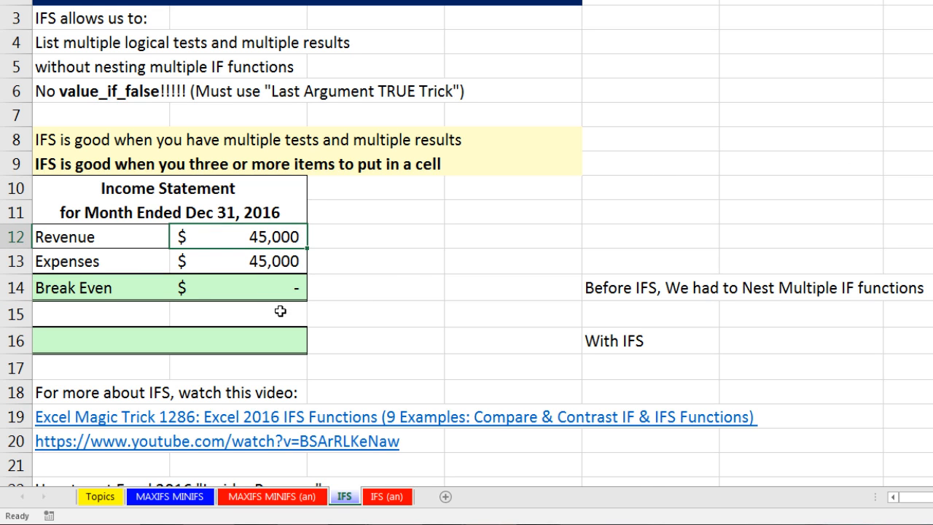
double_click(146, 292)
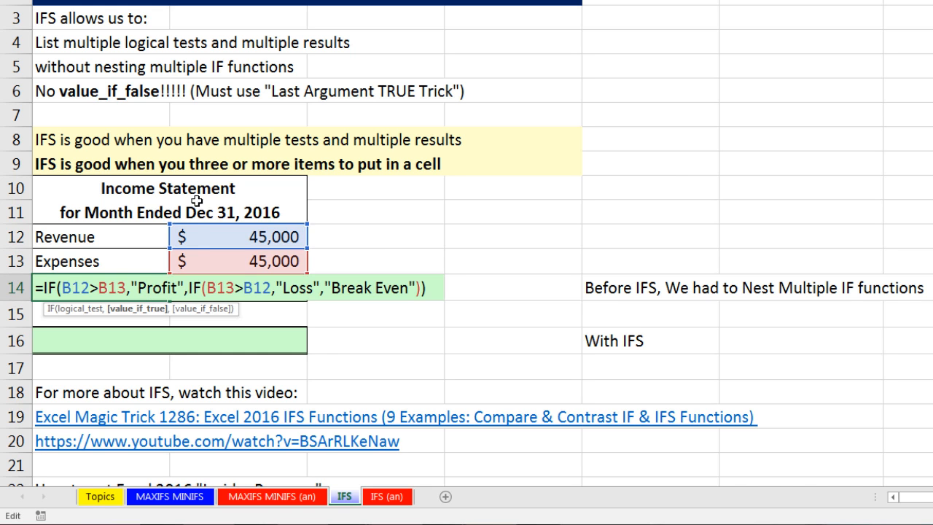
Enter =ABS(B12-B13) in B16 to calculate the absolute difference between revenue and expenses.
left_click(300, 339)
type("=abs")
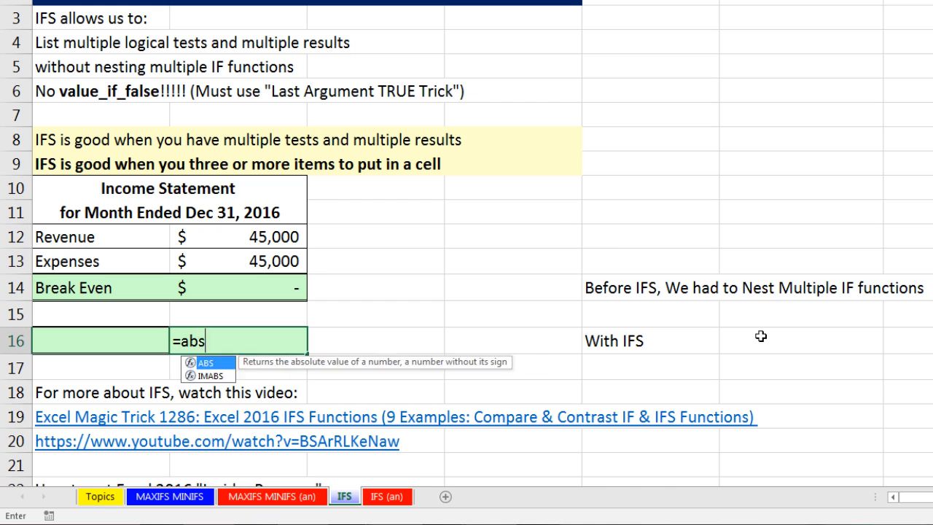
key("Tab")
left_click(289, 244)
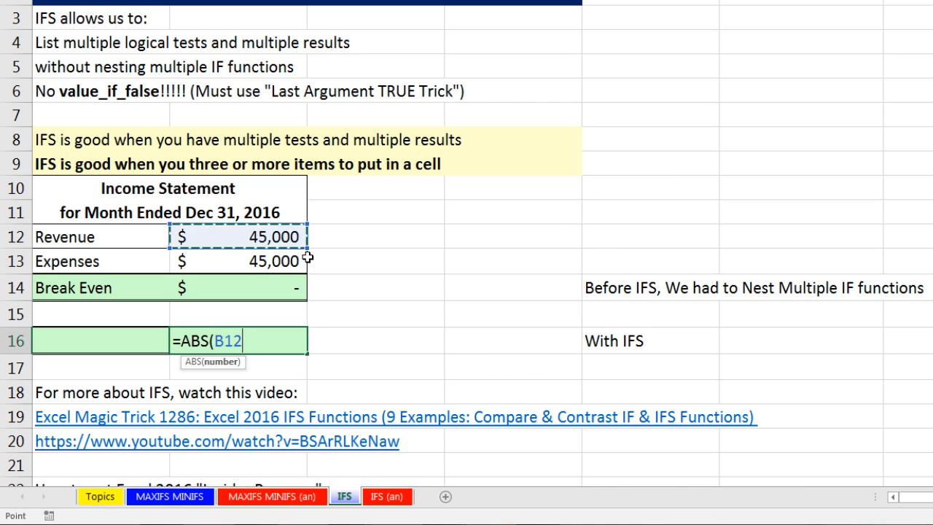
type("-")
left_click(286, 264)
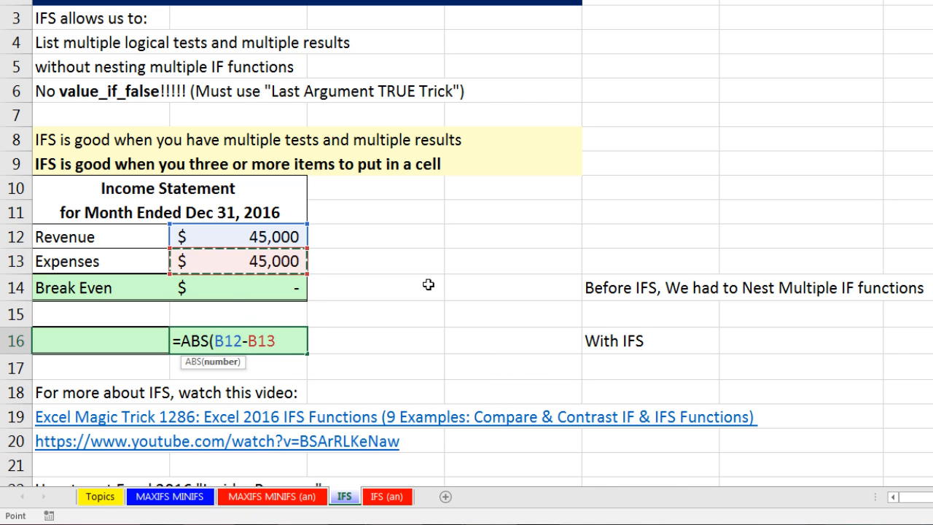
type(")")
key("ctrl+Return")
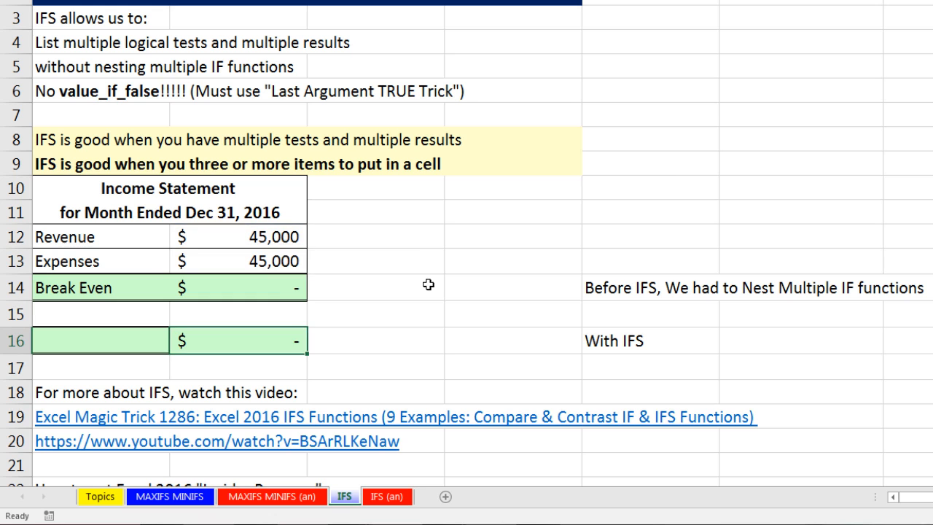
Set the revenue in B12 to 50000.
left_click(281, 244)
type("50,00")
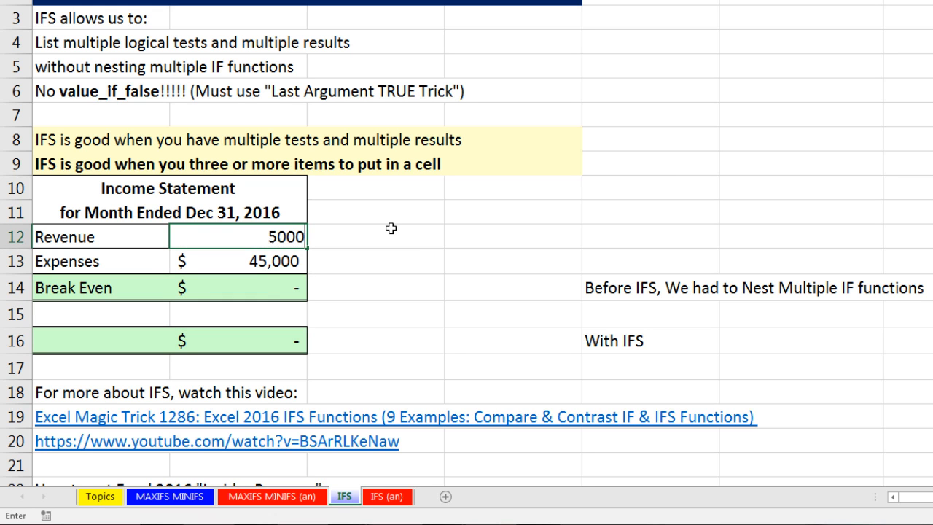
type("0")
key("Return")
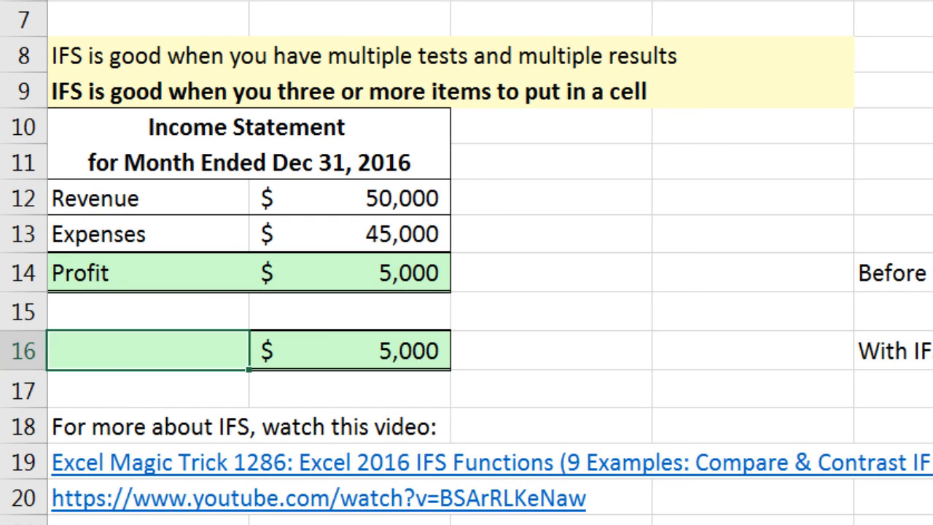
Start an IFS formula in A16 whose first logical test is B12>B13, returning "Profit" when true.
type("=if")
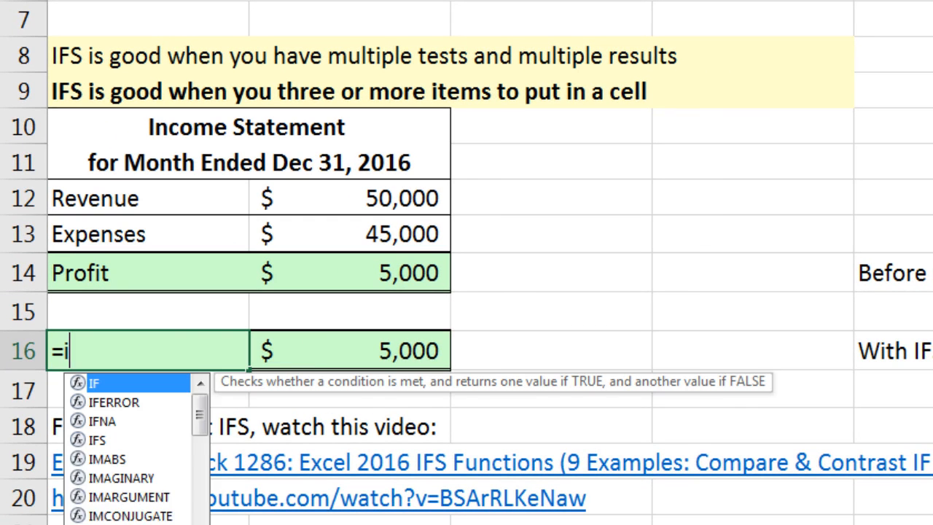
key("Down")
key("Down")
key("Down")
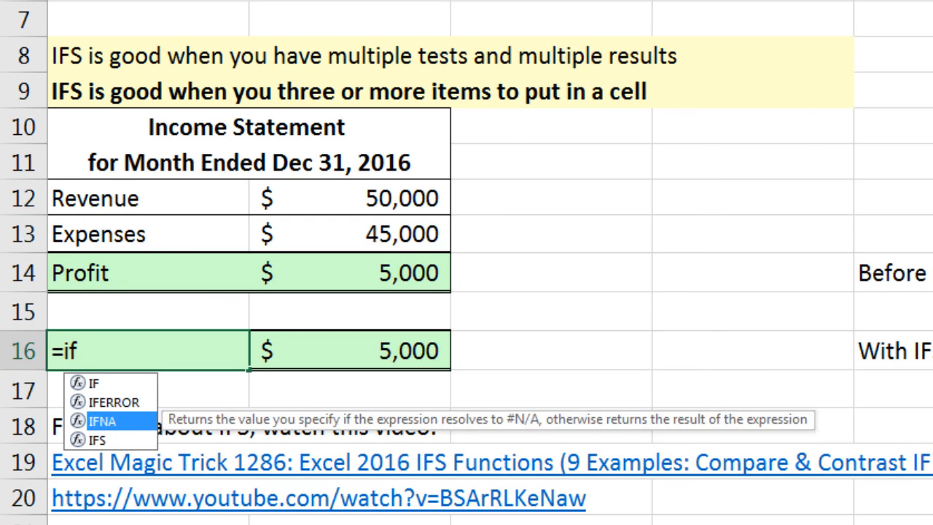
key("Tab")
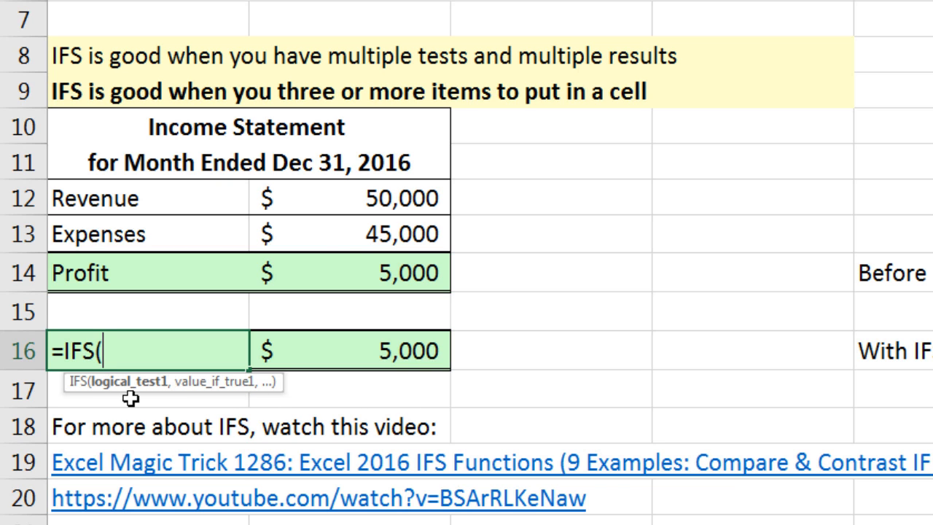
left_click(335, 202)
type(">")
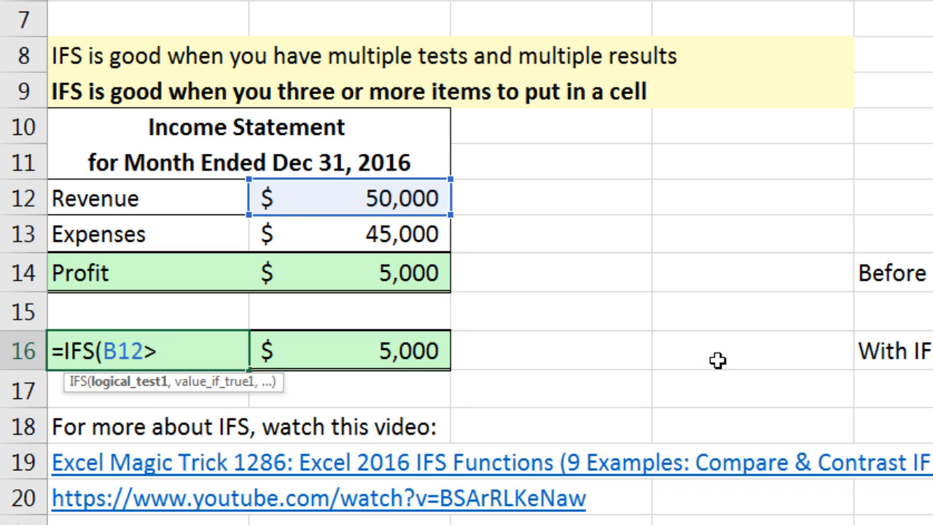
left_click(392, 239)
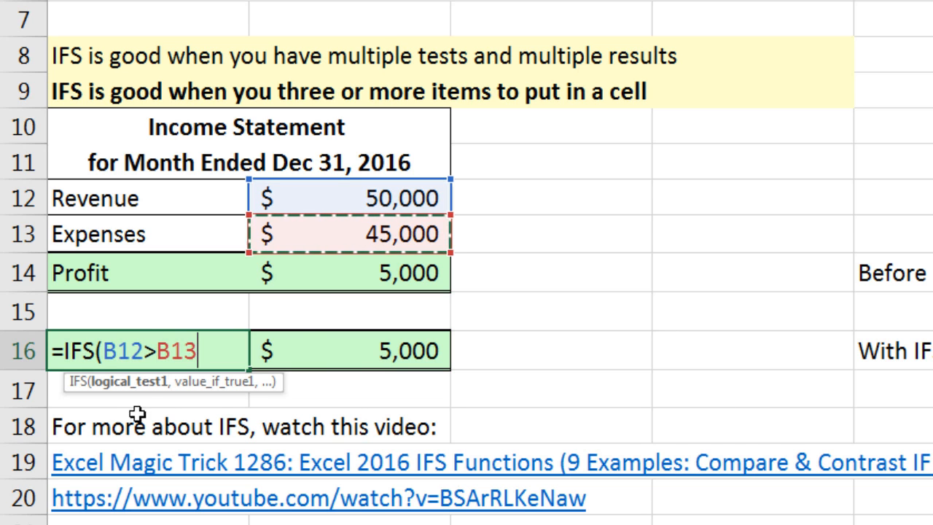
type(",")
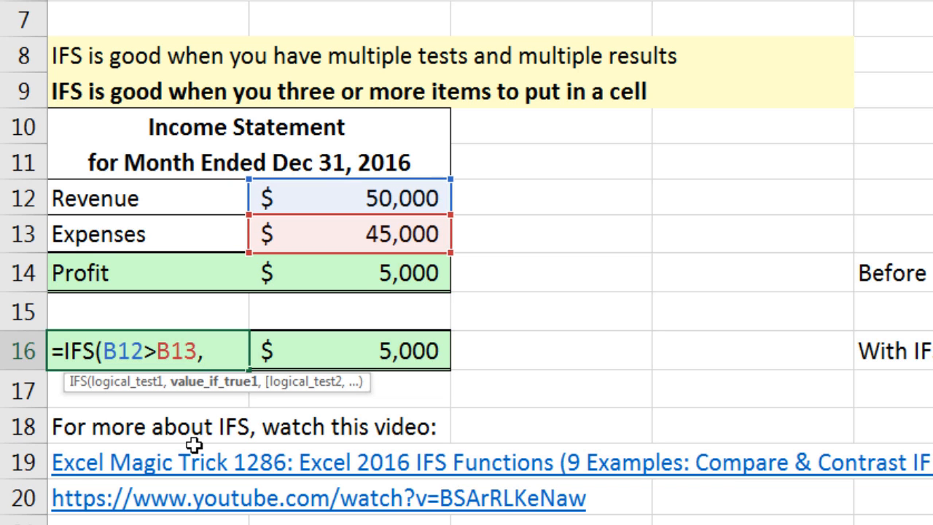
type("\"Profit\"")
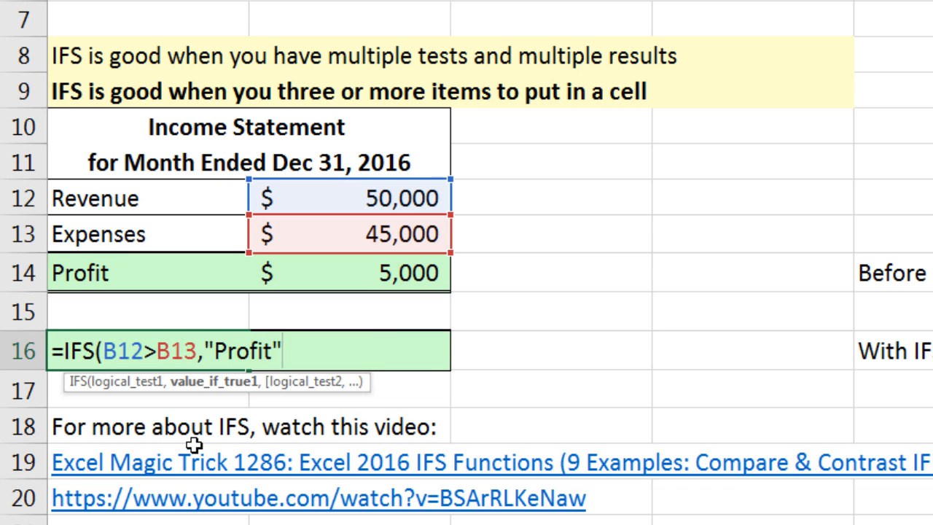
type(",")
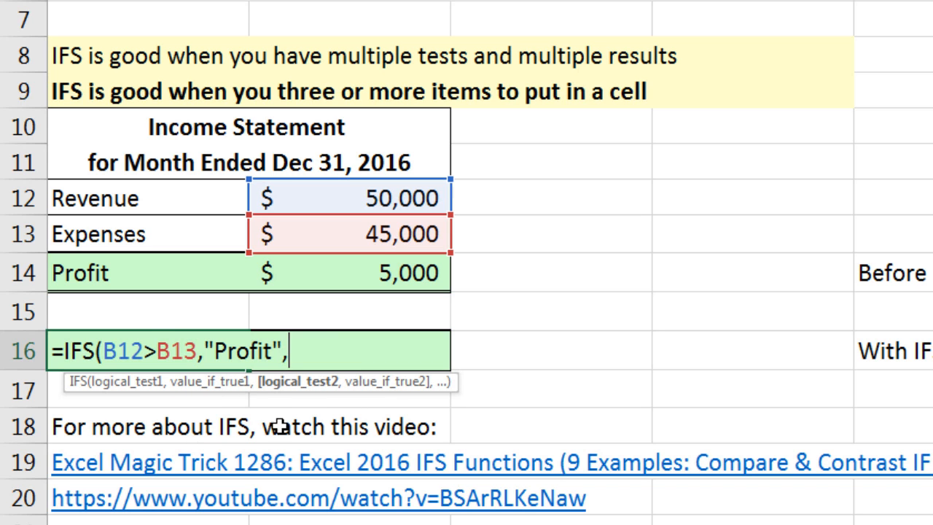
Add B13>B12 as the second logical test of the IFS formula, returning "Loss" when true.
left_click(350, 248)
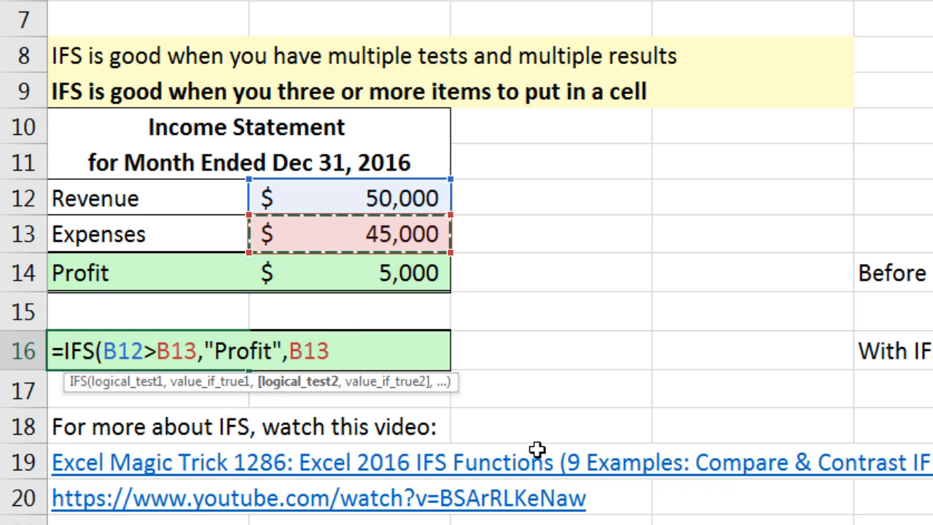
type(">")
left_click(394, 197)
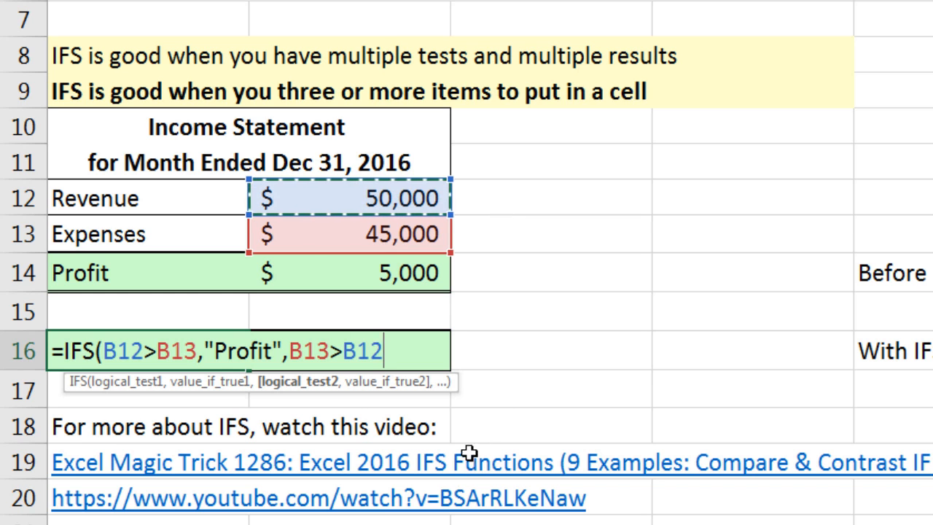
type(",")
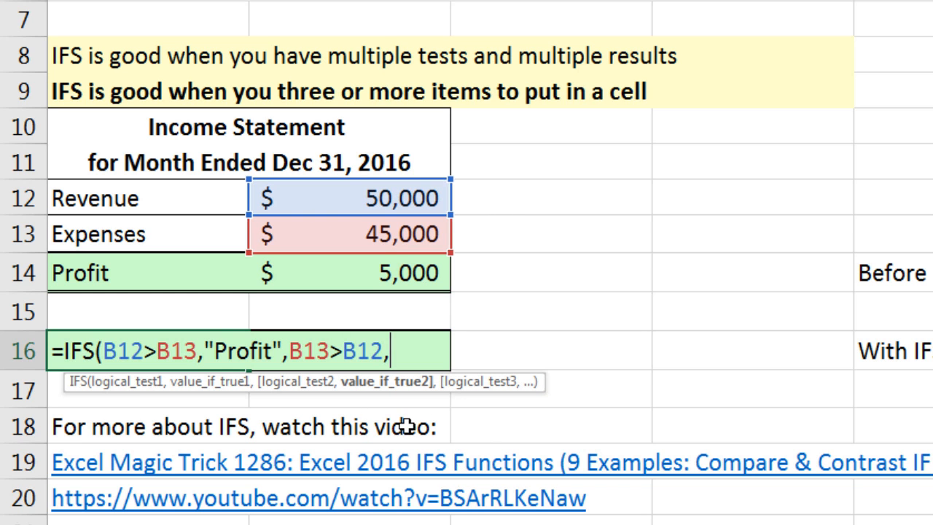
type("\"Loss")
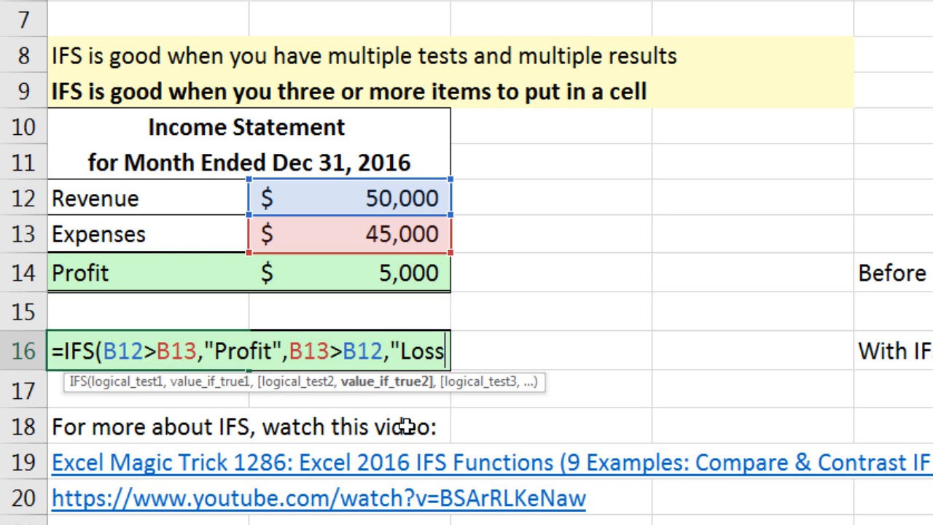
type("\",")
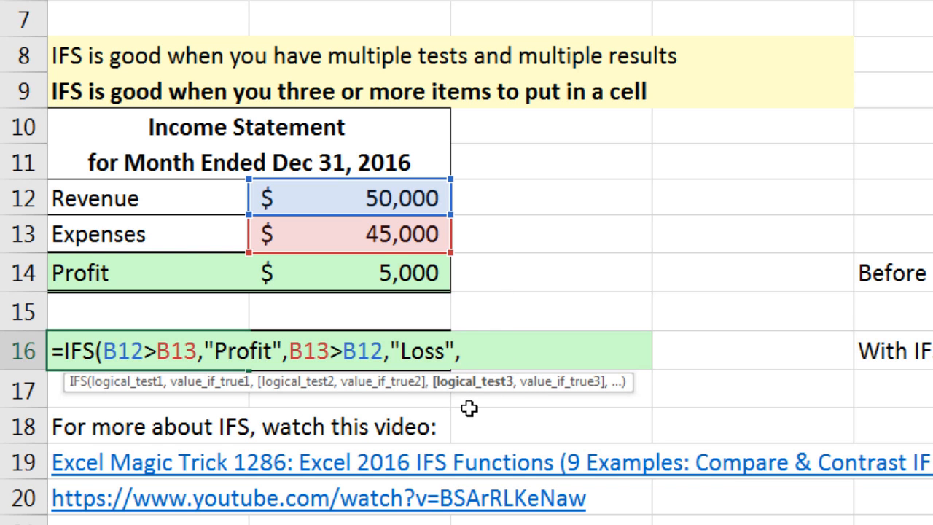
Add B13=B12 as the third IFS test, returning "Break Even", close the function and enter the formula in A16.
left_click(438, 247)
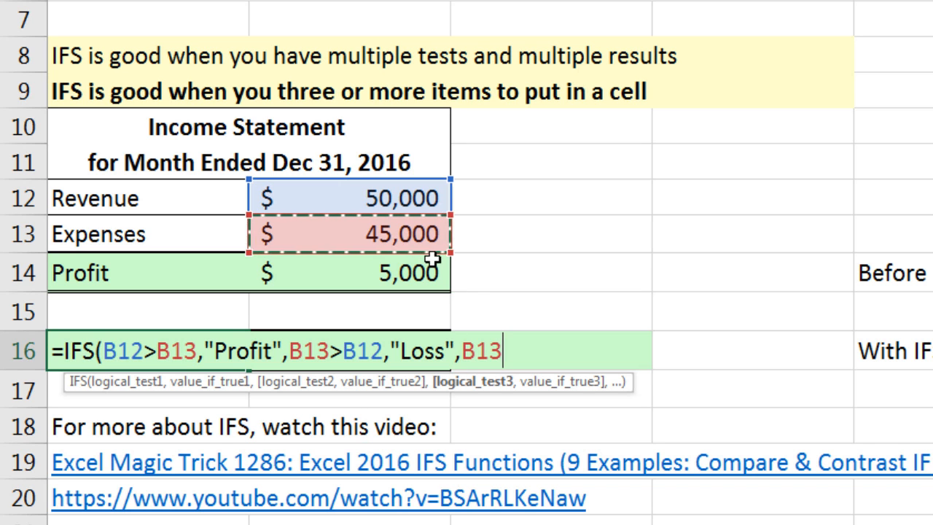
type("=")
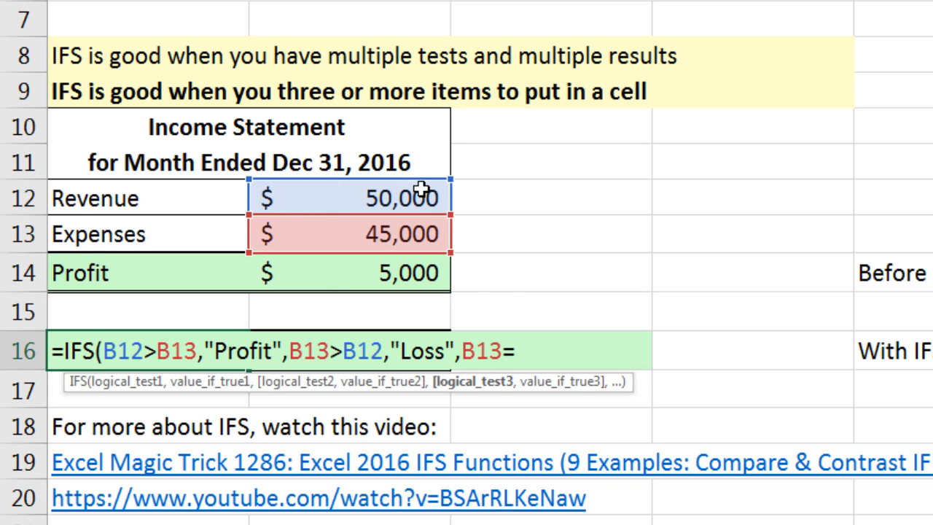
left_click(423, 193)
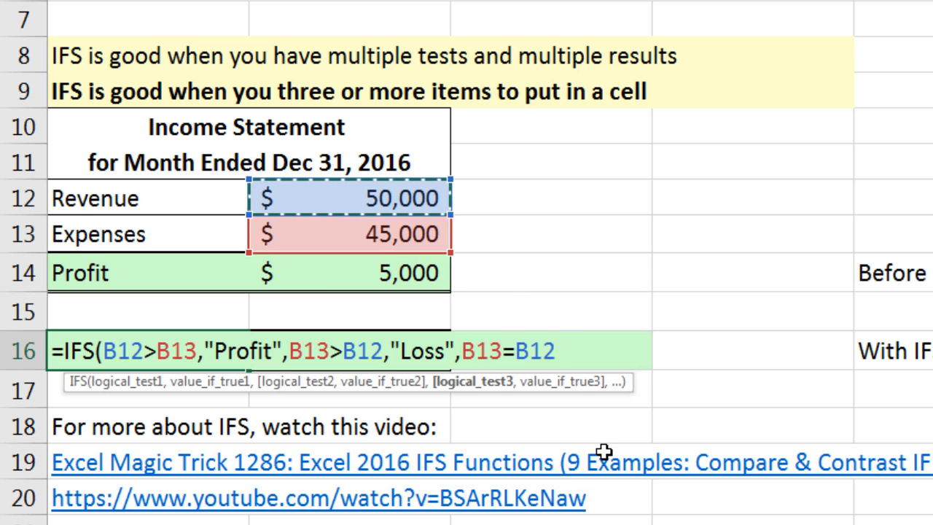
type(",")
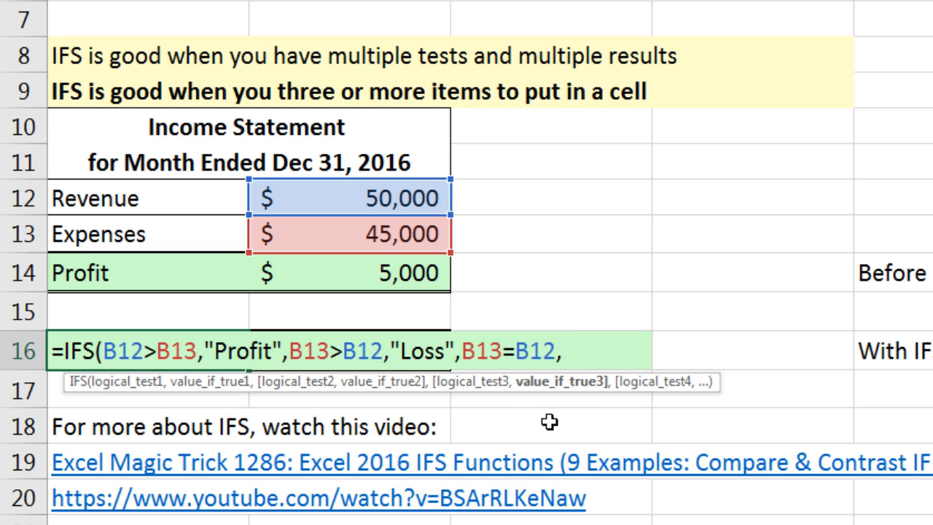
type("\"B")
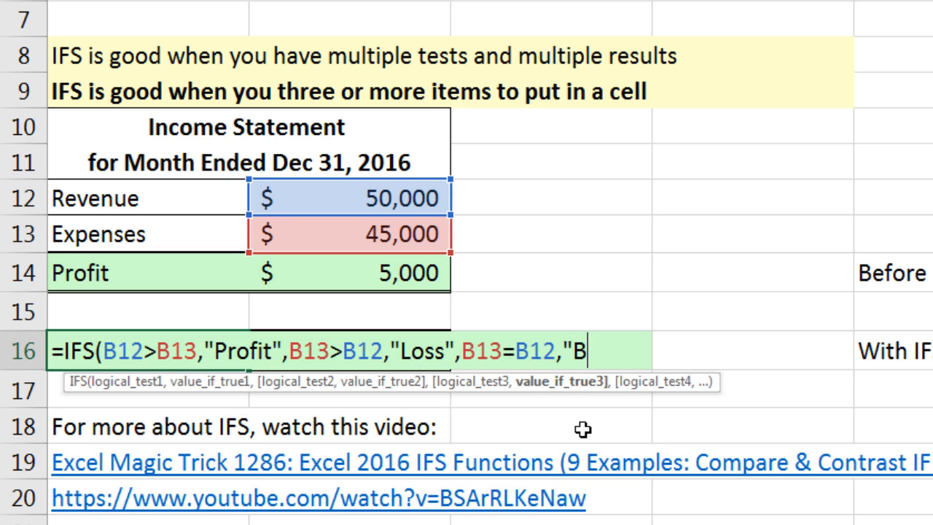
type("reak Even")
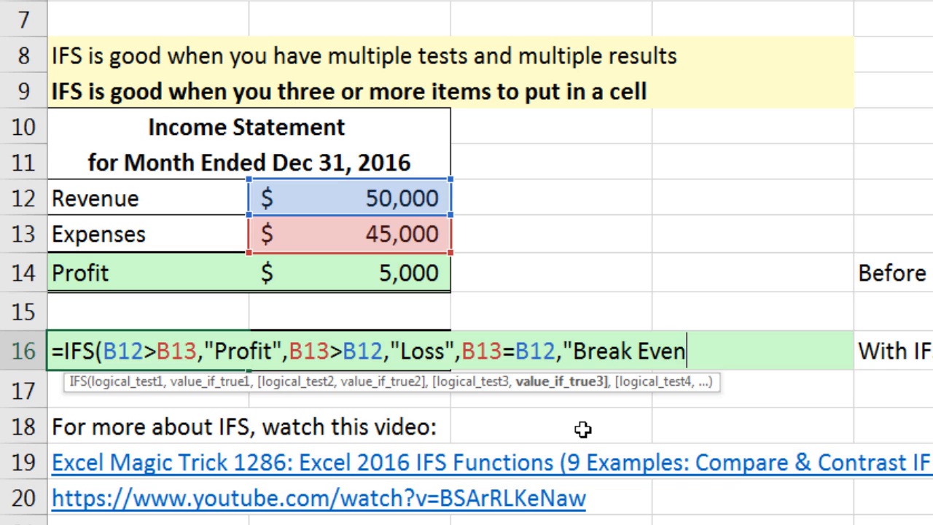
type("\")")
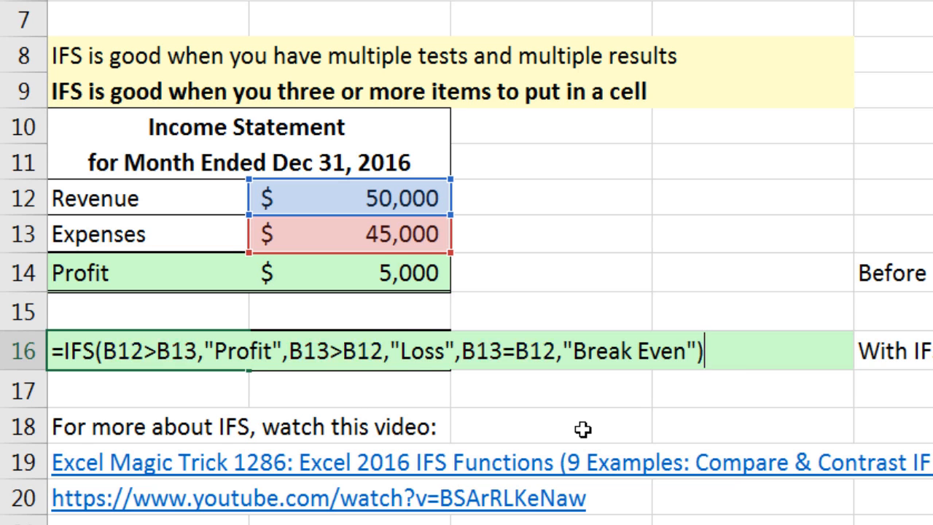
key("Return")
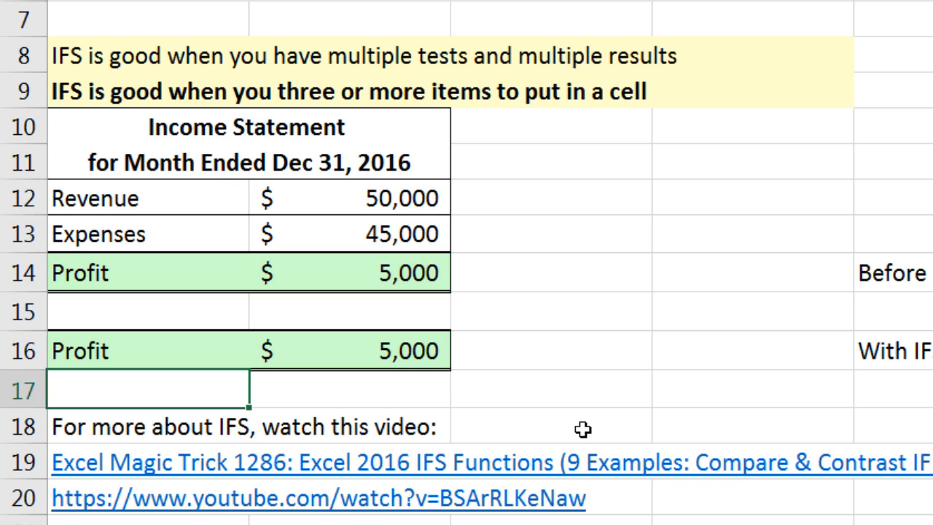
Test the nested IF and IFS labels by setting the revenue in B12 to 40000 and again to 50000.
left_click(394, 197)
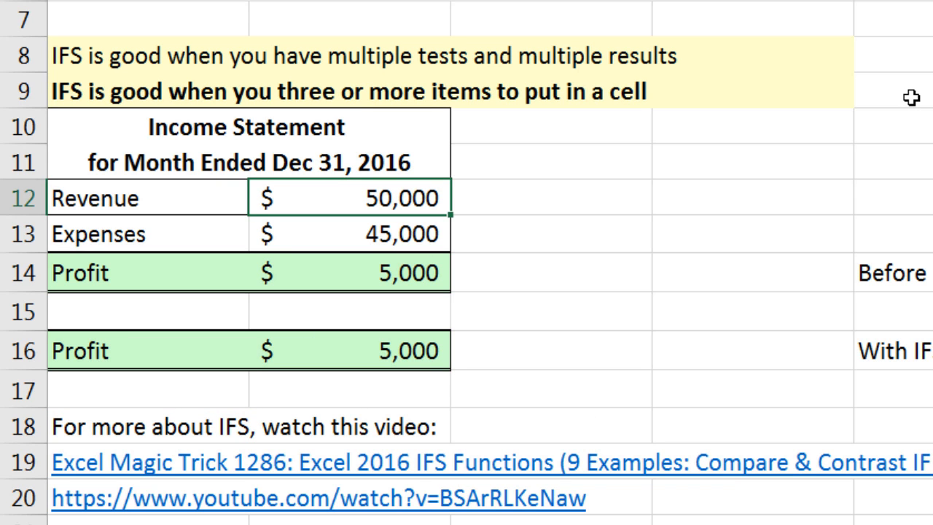
type("40000")
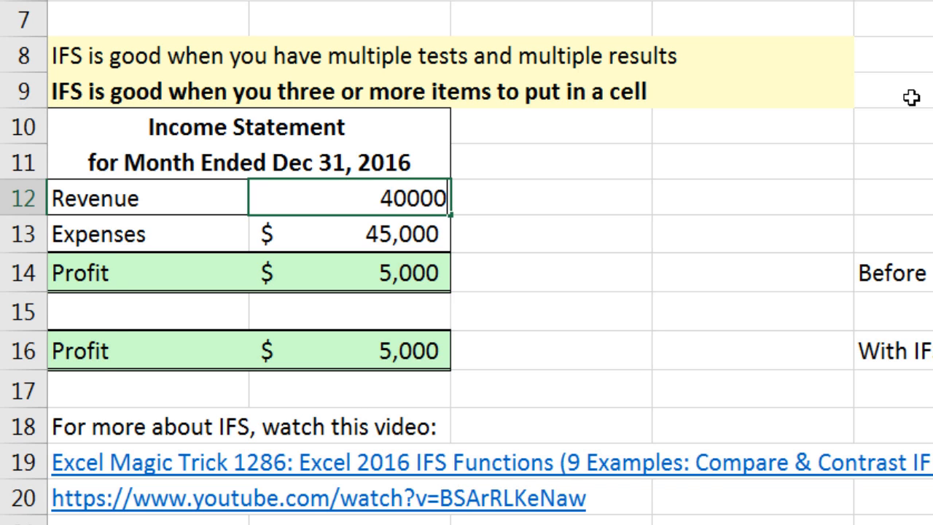
key("ctrl+Return")
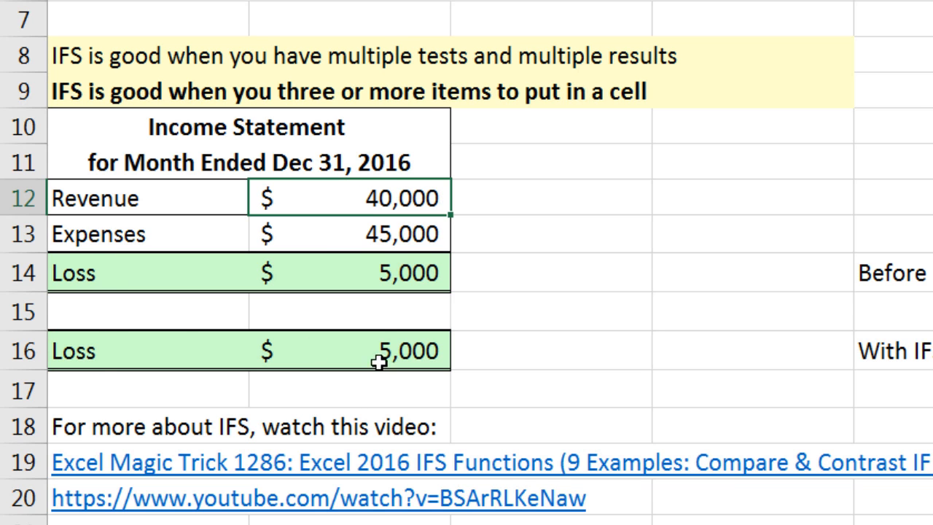
type("50,0")
type("00")
key("ctrl+Return")
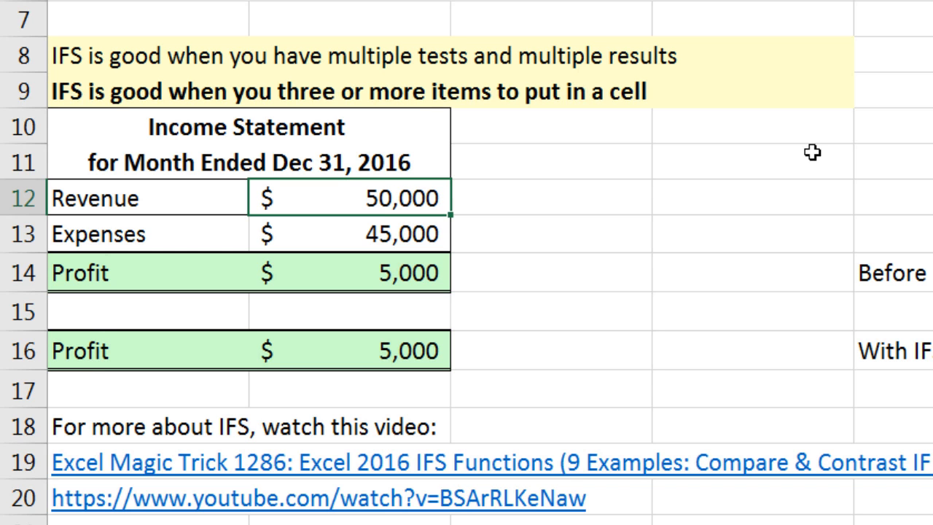
Test both labels at break even by setting the revenue in B12 to 45000, and again with a revenue of 75000.
type("45000")
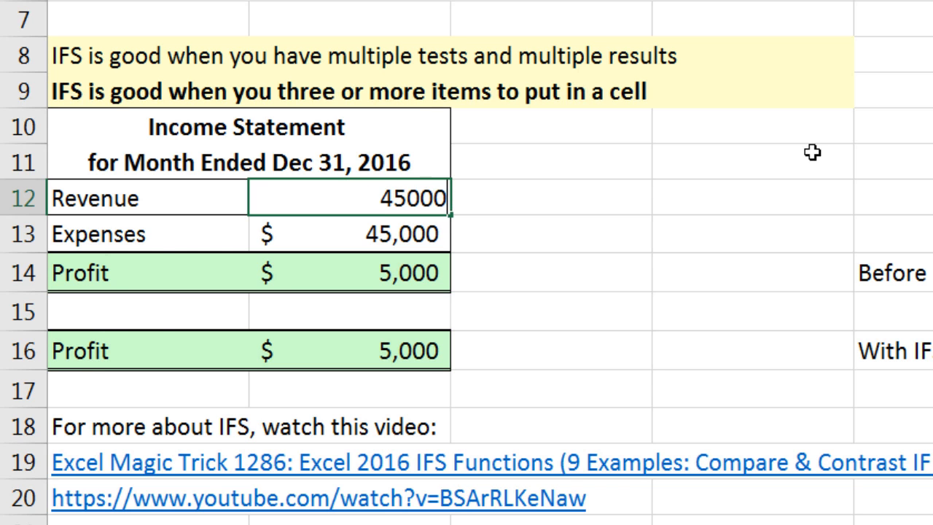
key("ctrl+Return")
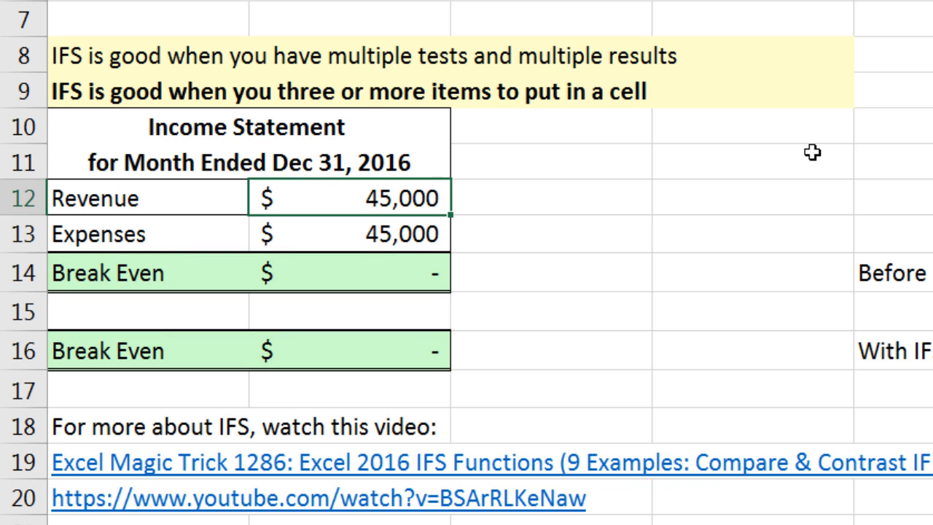
type("75")
type("000")
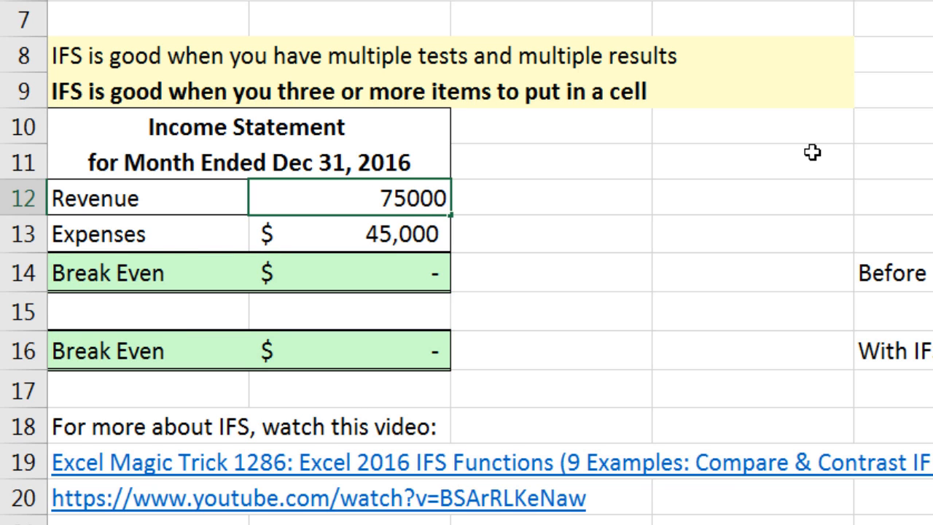
key("ctrl+Return")
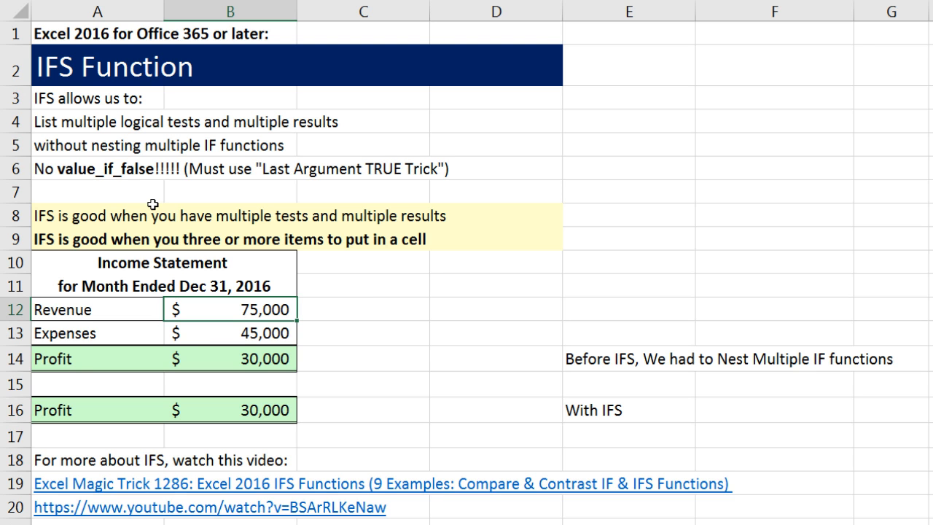
Review the formulas in B16 and A16, highlighting the third logical test B13=B12 in the IFS formula, and leave them unchanged.
double_click(283, 417)
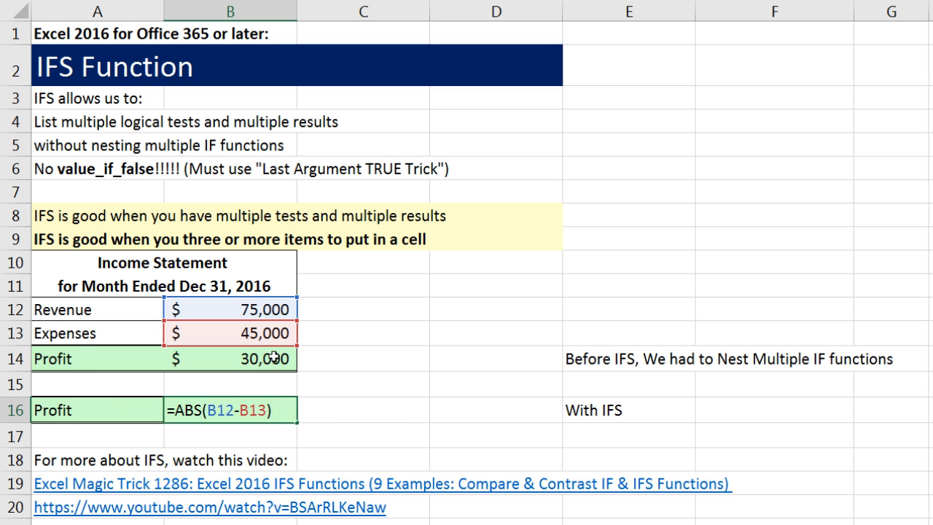
key("Escape")
double_click(141, 405)
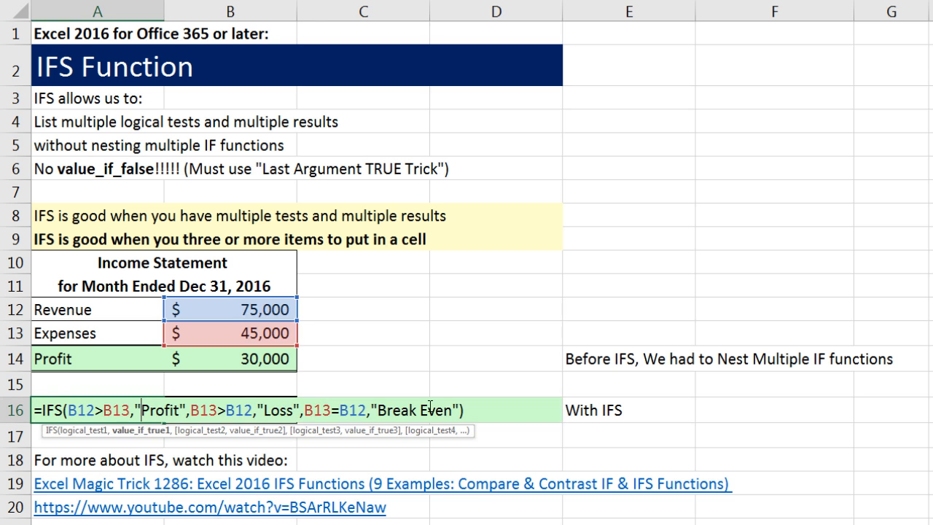
left_click(326, 410)
left_click_drag(307, 411, 366, 412)
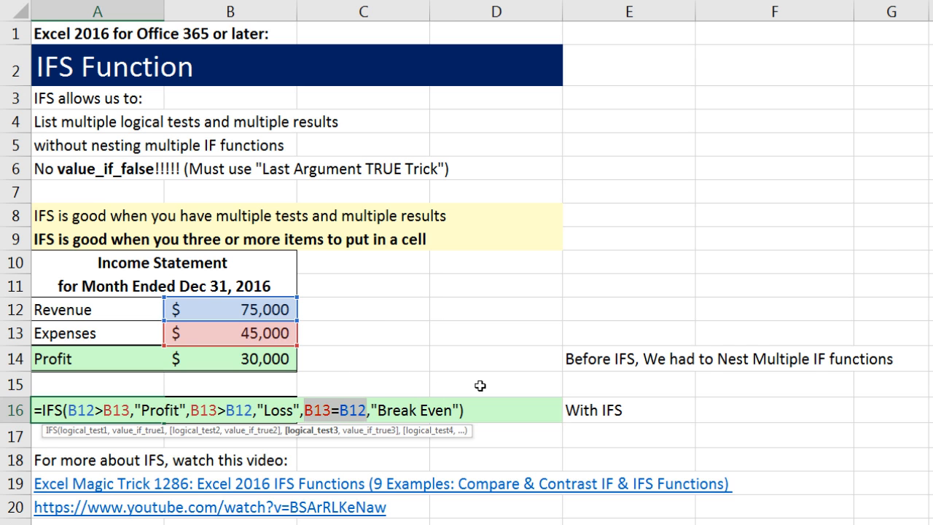
key("ctrl+Return")
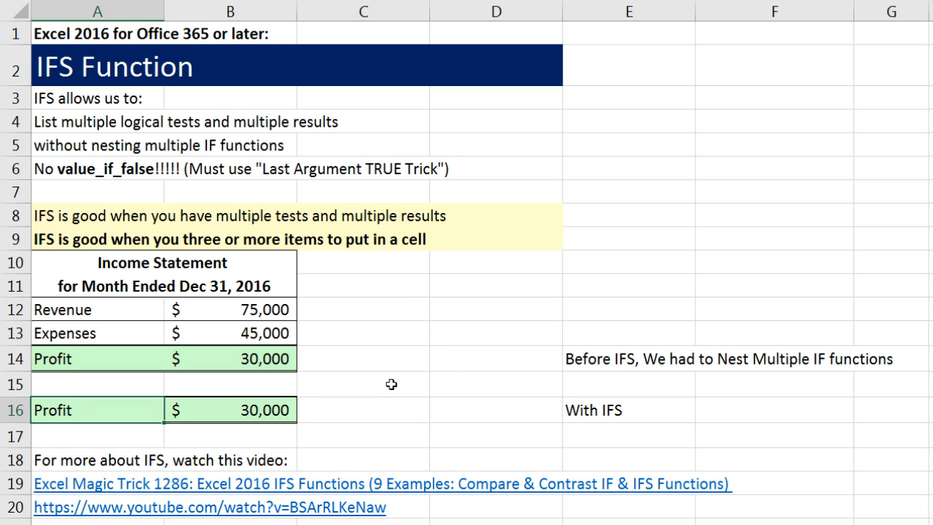